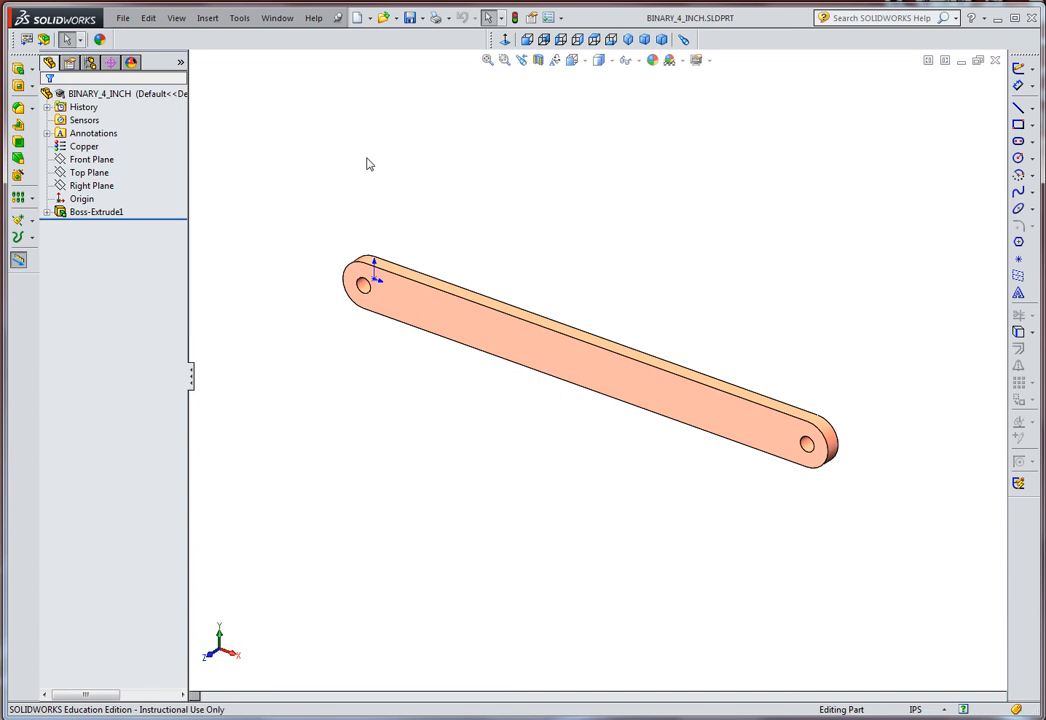
Step: Save the four-inch link part under the new file name BINARY_1_INCH.SLDPRT in the same folder
{"action": "left_click", "coordinate": [122, 18]}
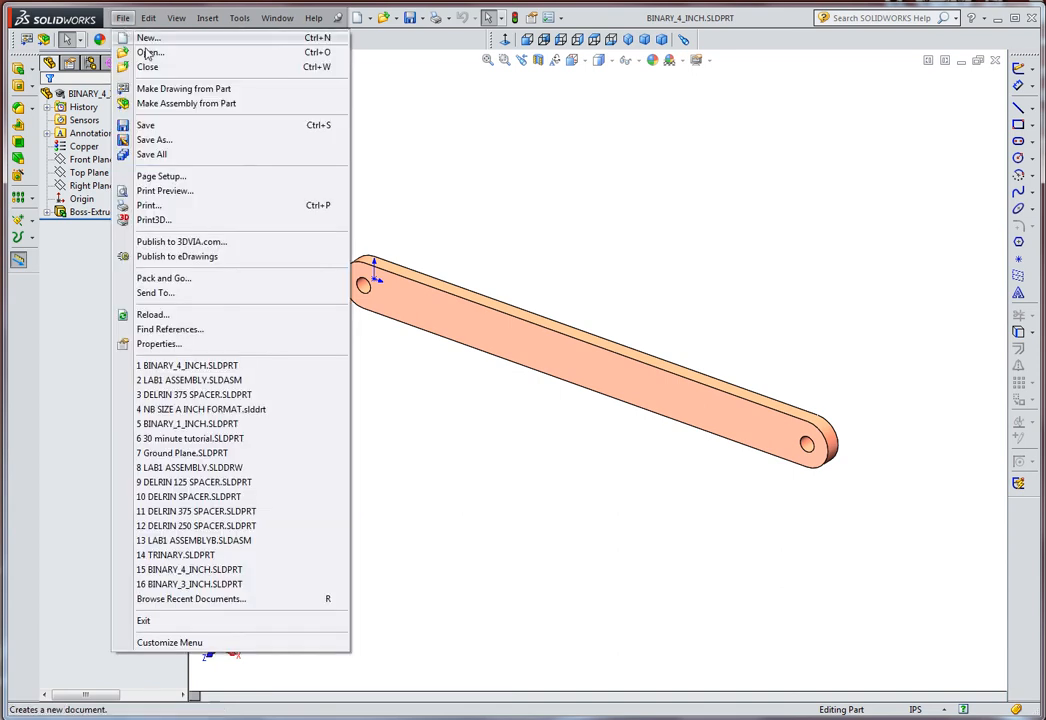
{"action": "left_click", "coordinate": [154, 141]}
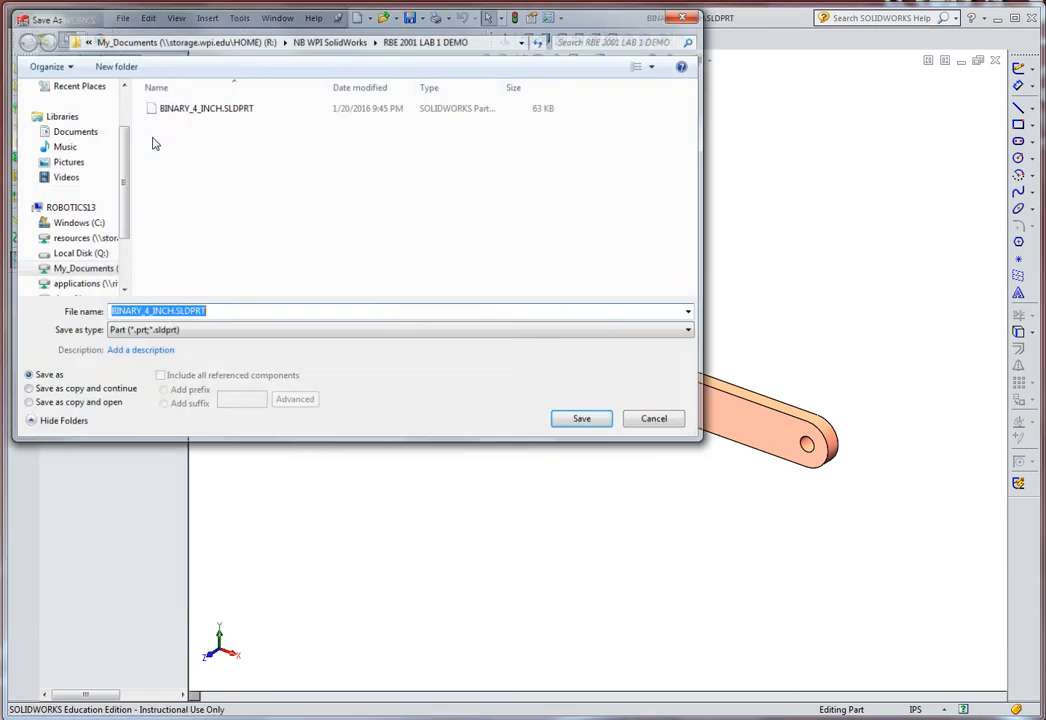
{"action": "left_click", "coordinate": [152, 311]}
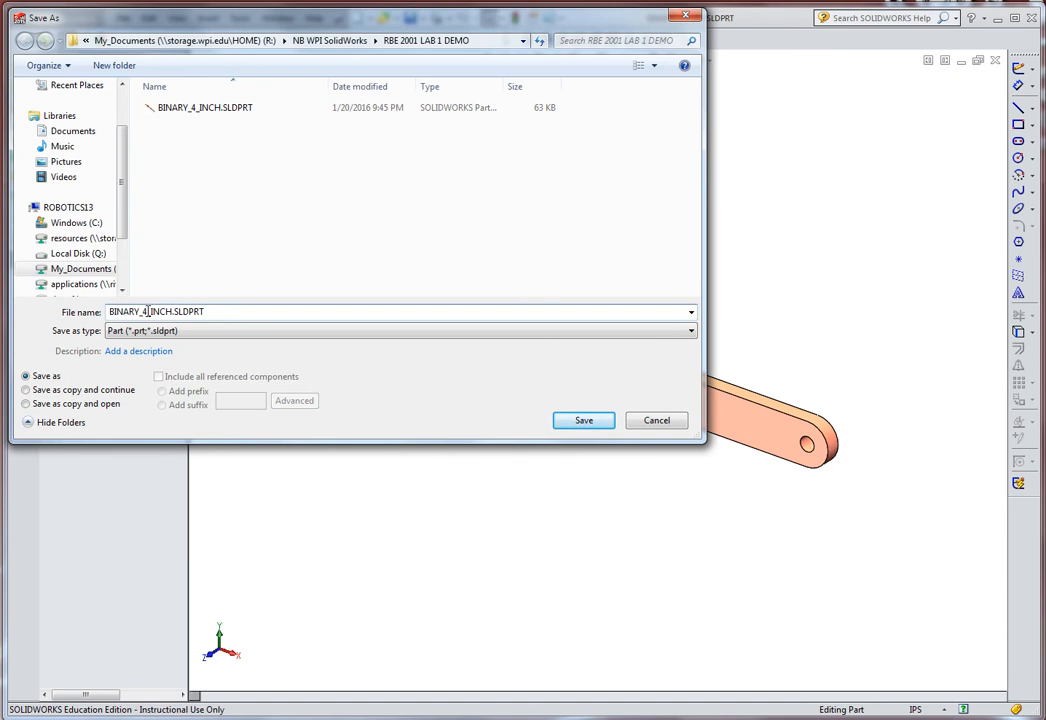
{"action": "key", "text": "BackSpace"}
{"action": "type", "text": "1"}
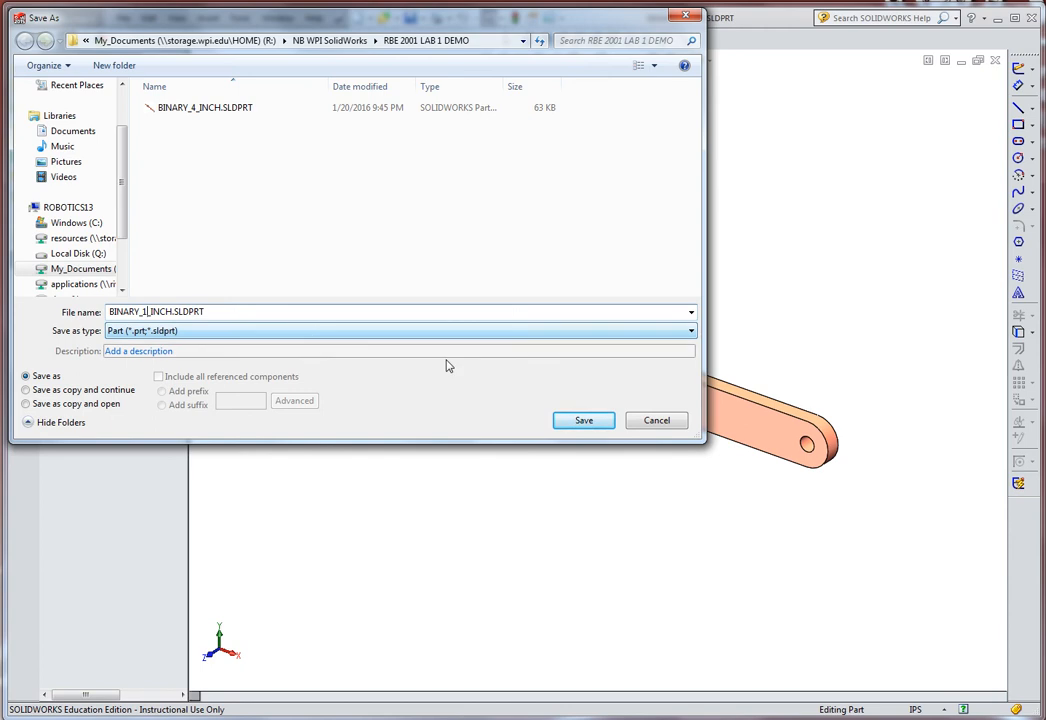
{"action": "left_click", "coordinate": [580, 421]}
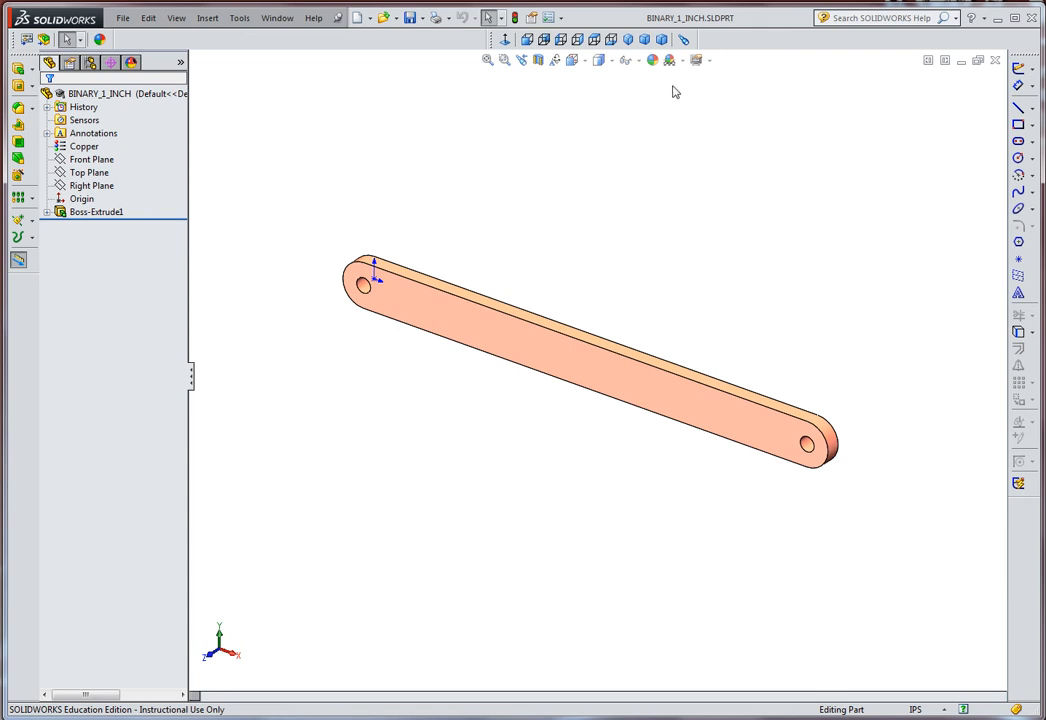
Step: Set the link's hole-to-hole distance to 1 inch and rebuild the part
{"action": "left_click", "coordinate": [528, 338]}
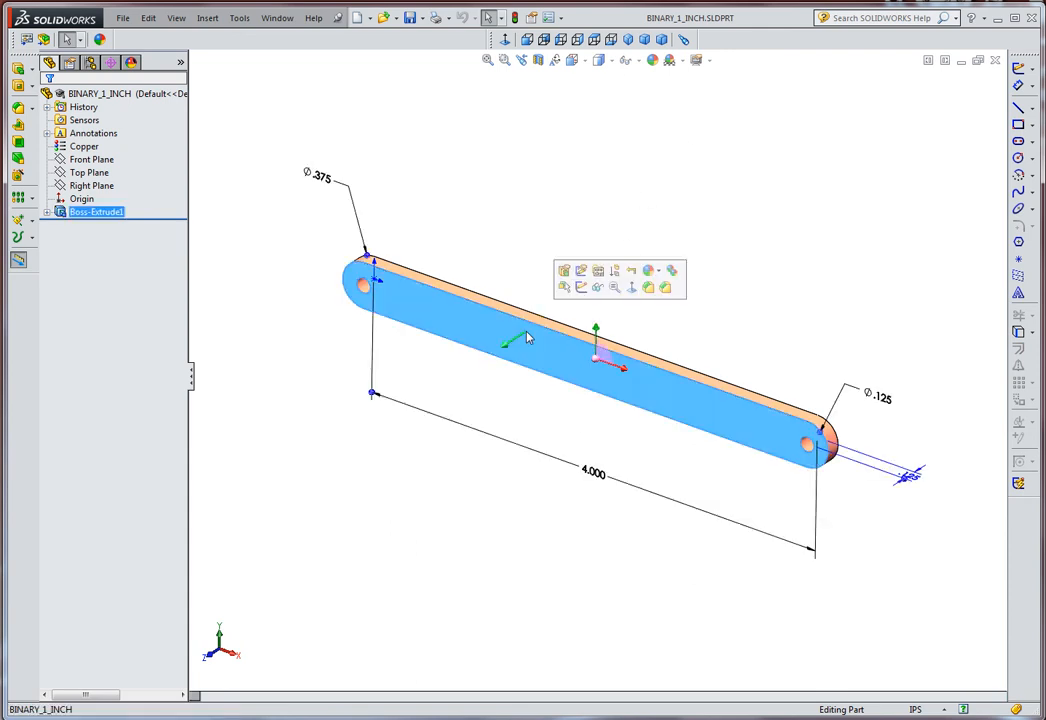
{"action": "left_click", "coordinate": [593, 473]}
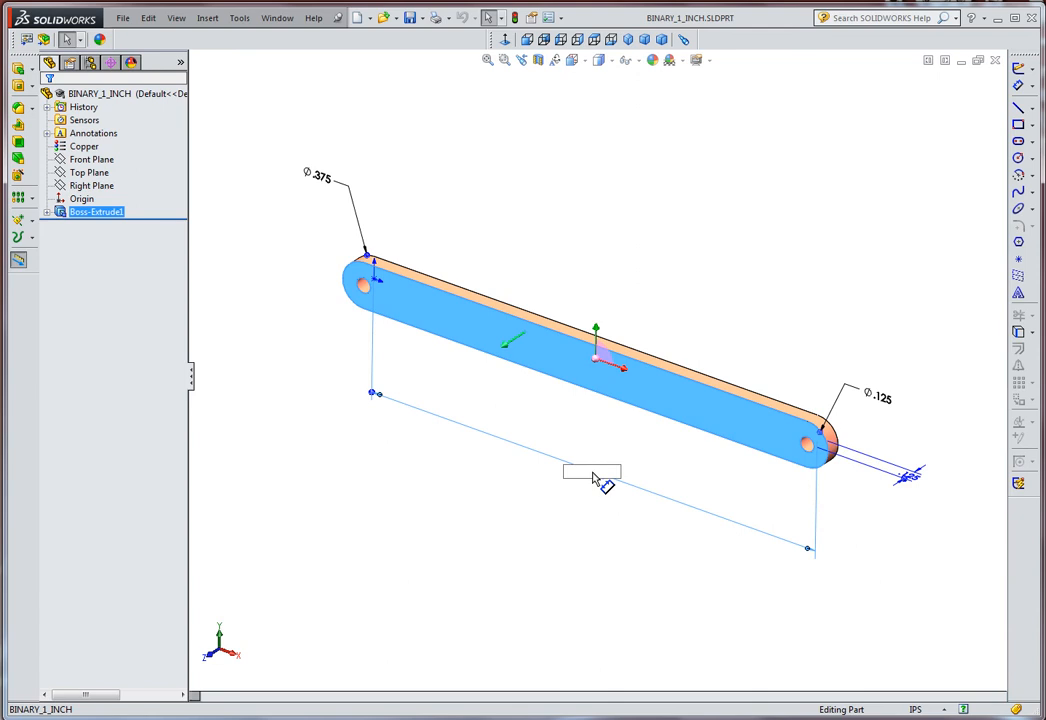
{"action": "type", "text": "1"}
{"action": "key", "text": "Return"}
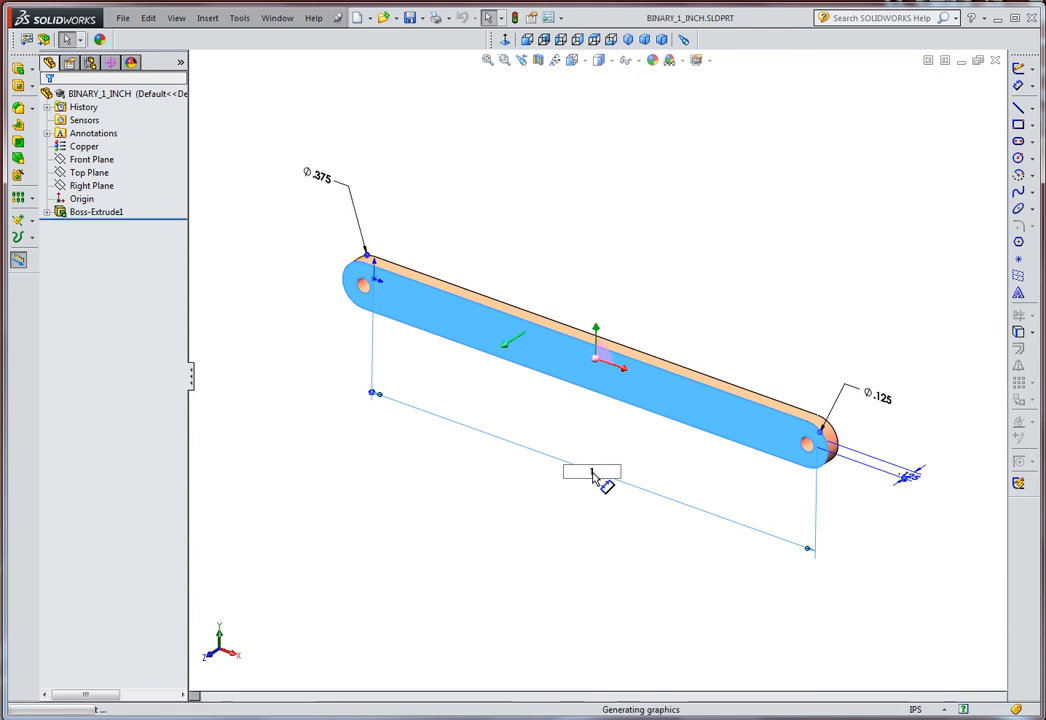
{"action": "left_click", "coordinate": [593, 127]}
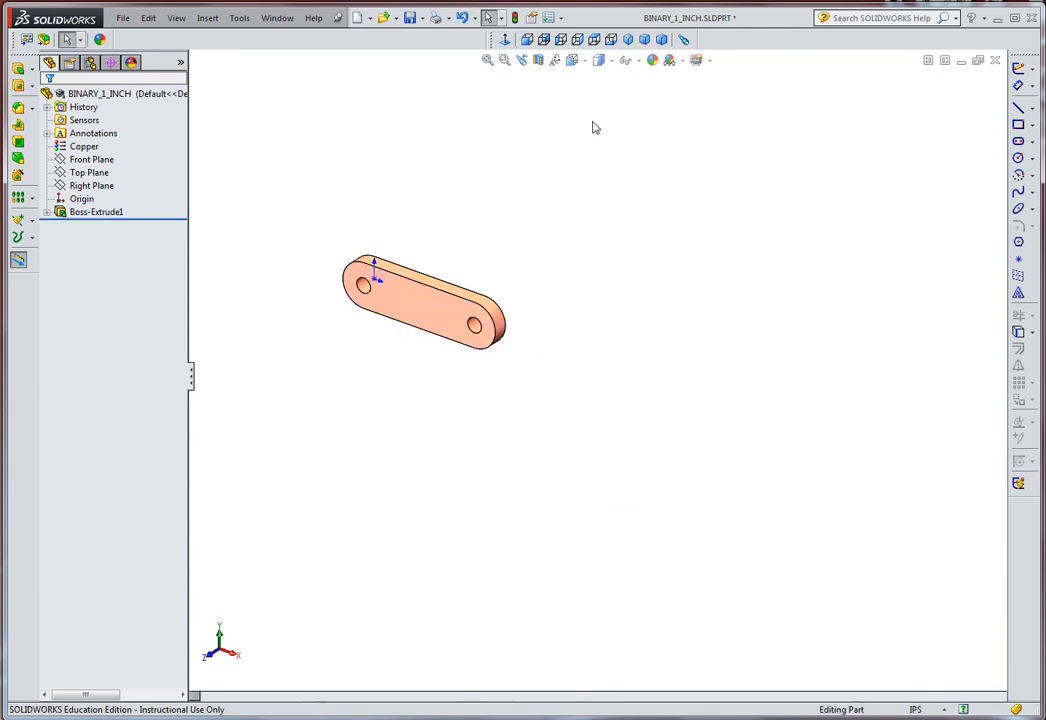
{"action": "left_click", "coordinate": [515, 18]}
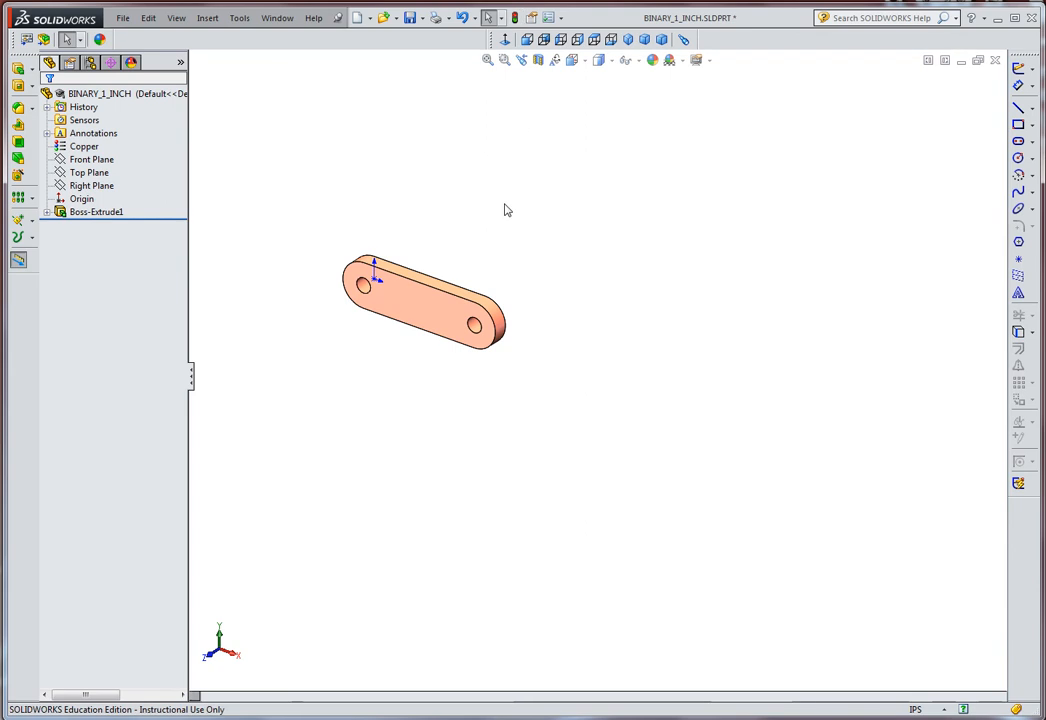
Step: Show the shortened link in isometric view, then save and close the part
{"action": "left_click", "coordinate": [628, 39]}
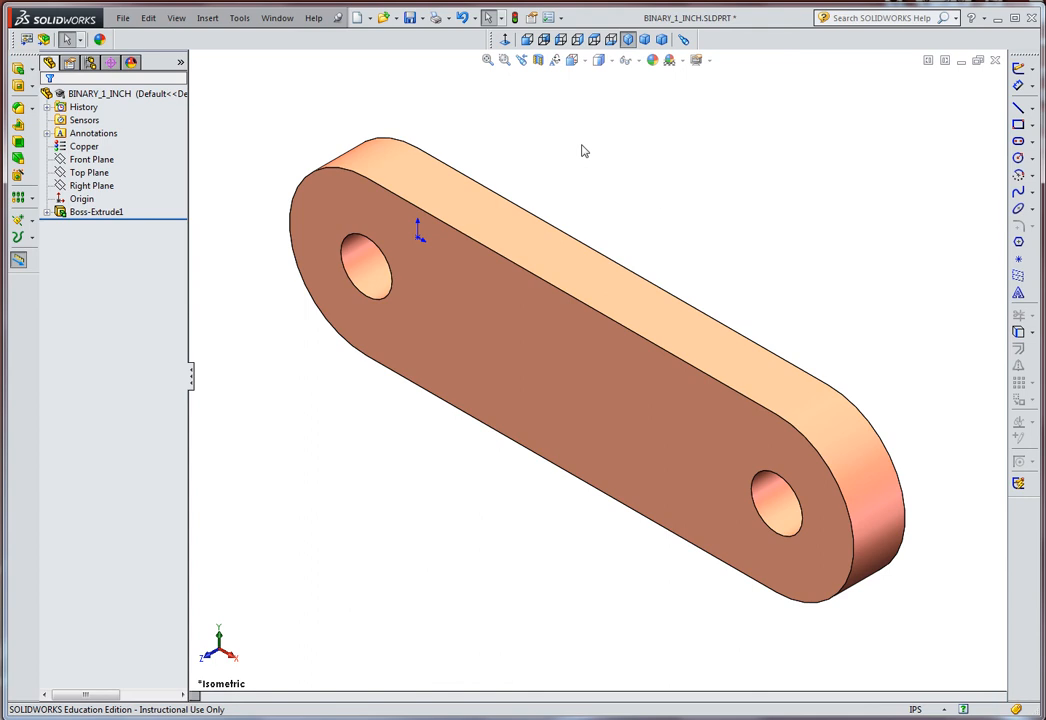
{"action": "left_click", "coordinate": [410, 19]}
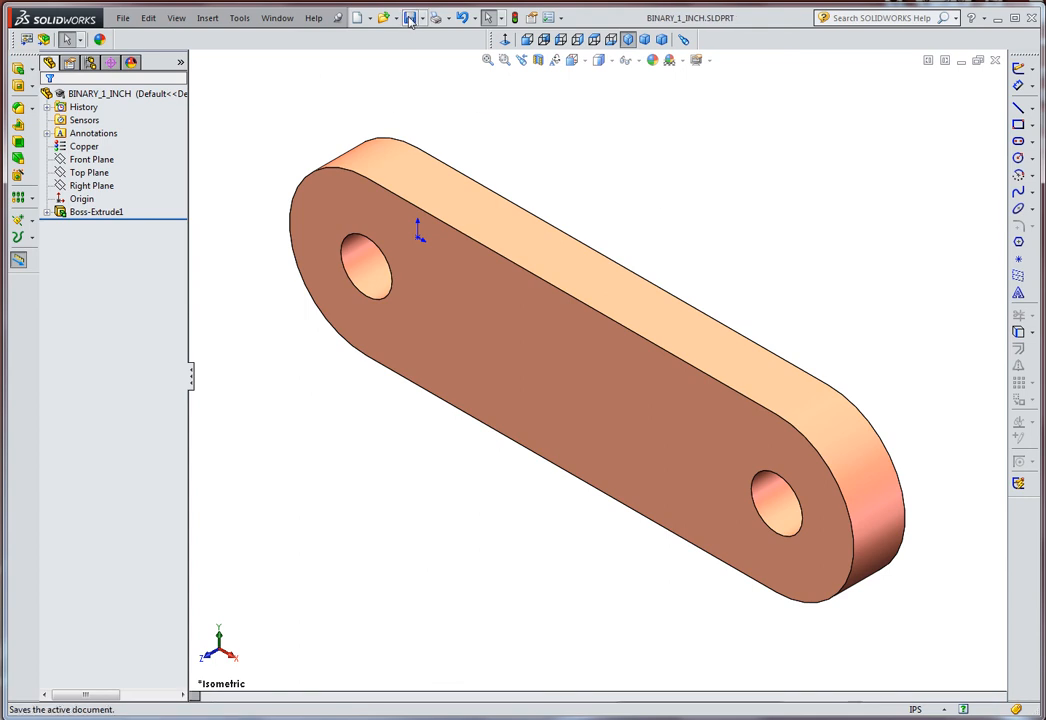
{"action": "left_click", "coordinate": [995, 61]}
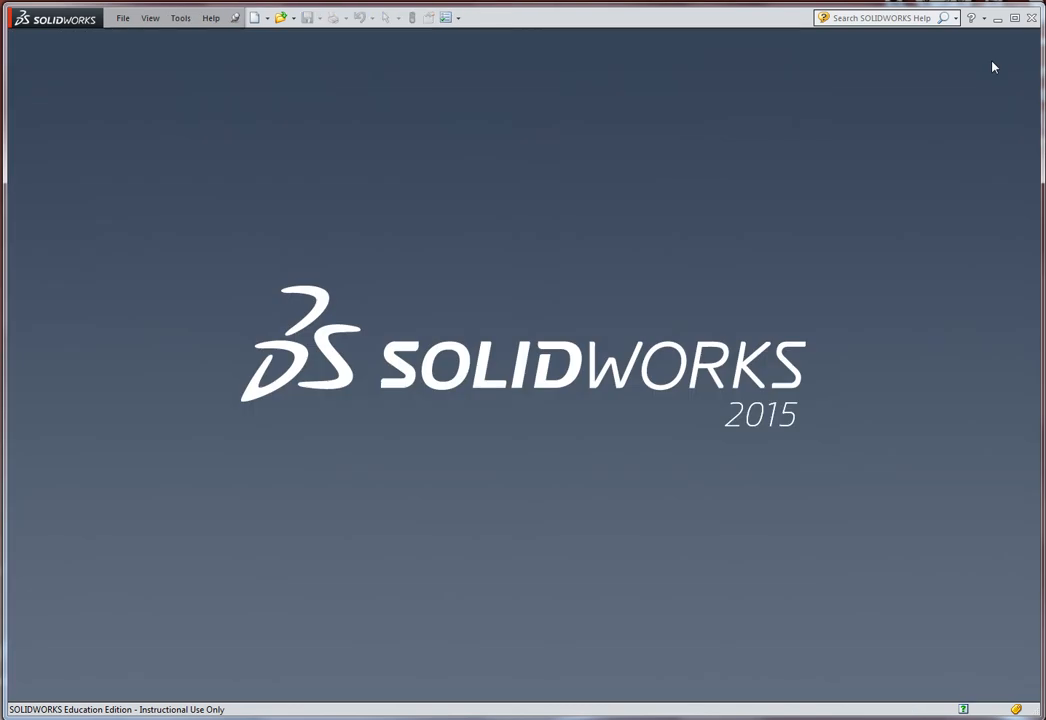
Step: Create a new part from the NB INCH PART template and start a sketch on the Front Plane
{"action": "left_click", "coordinate": [255, 17]}
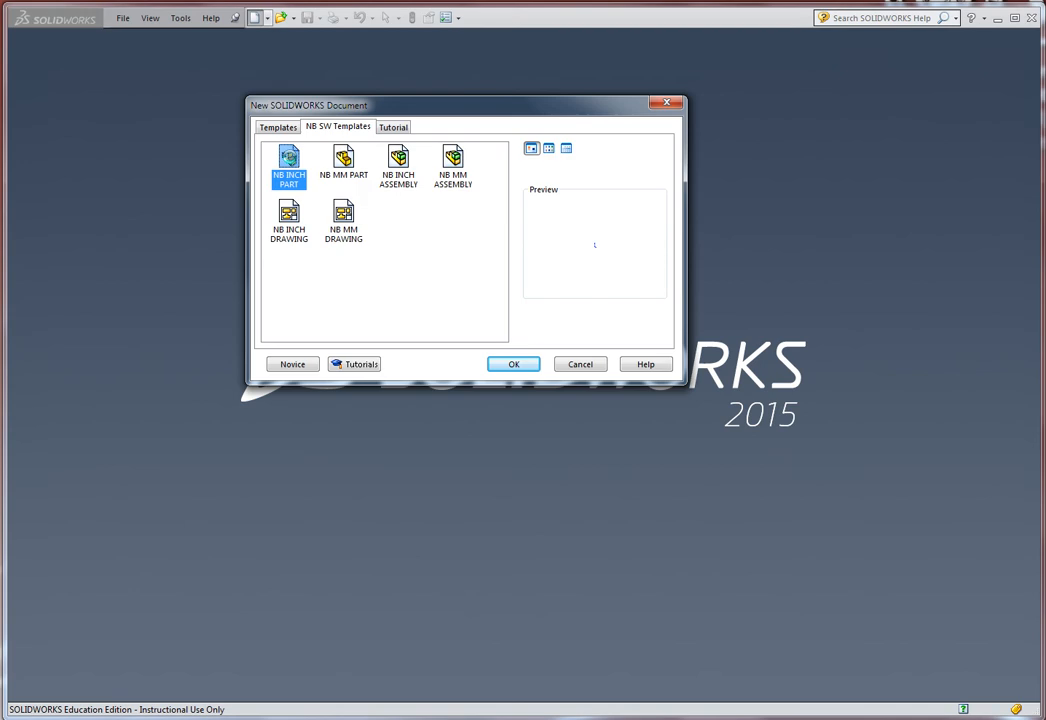
{"action": "double_click", "coordinate": [289, 158]}
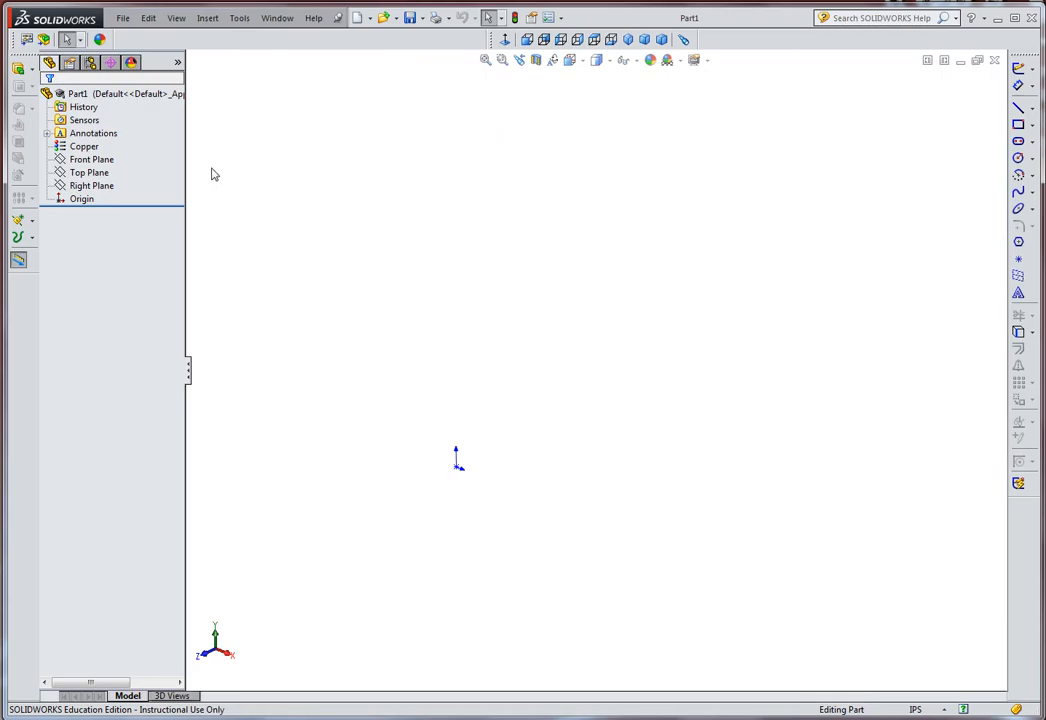
{"action": "left_click", "coordinate": [98, 162]}
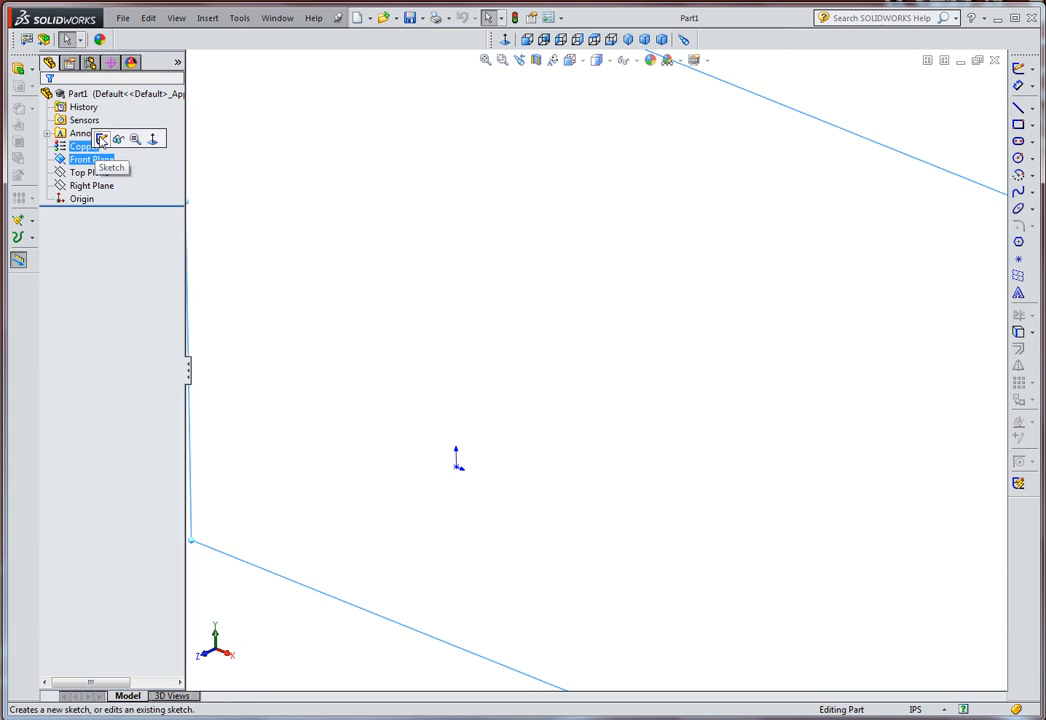
{"action": "left_click", "coordinate": [101, 141]}
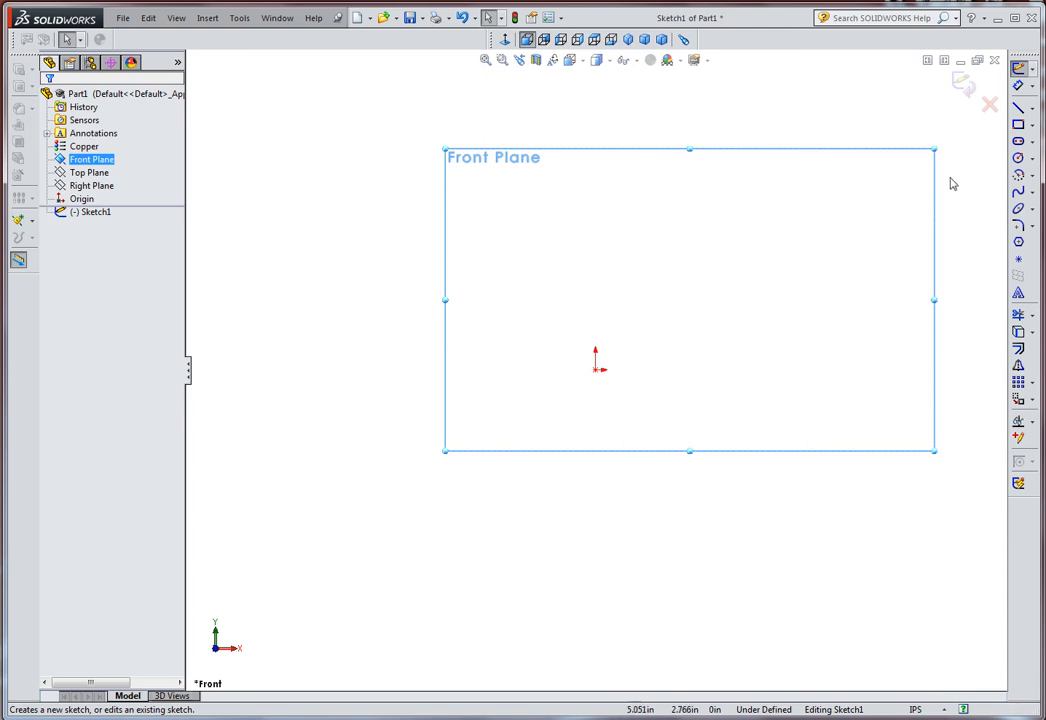
Step: Sketch a circle of about 0.42 in radius at the origin and one of about 0.27 in radius about 4.9 in to its right
{"action": "left_click", "coordinate": [1018, 157]}
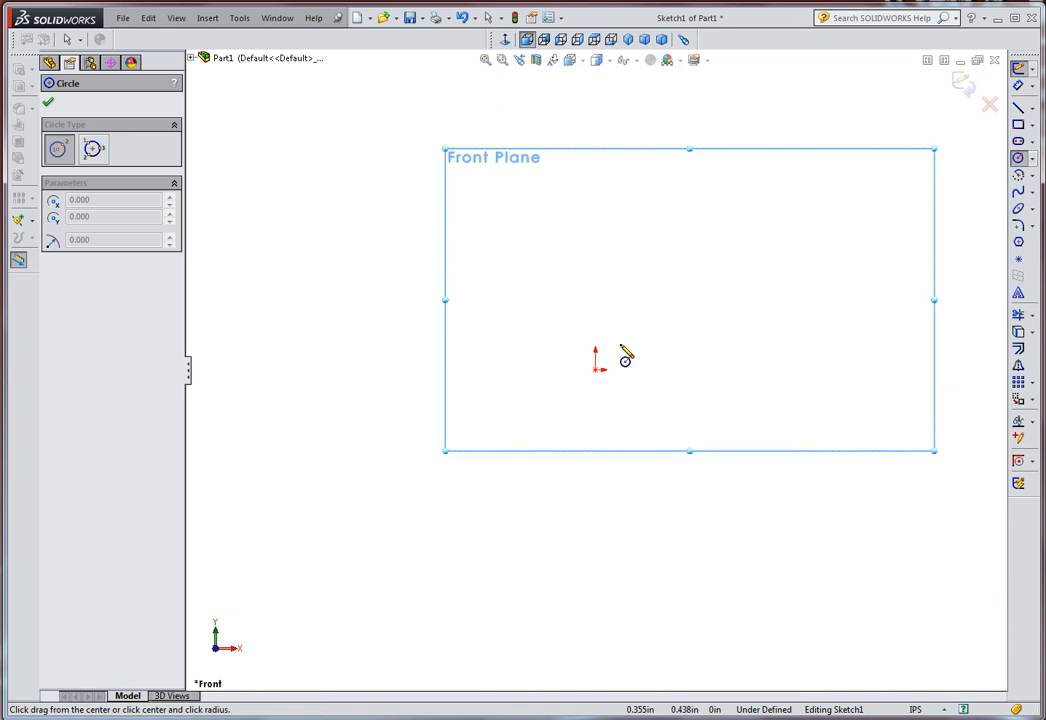
{"action": "left_click", "coordinate": [597, 369]}
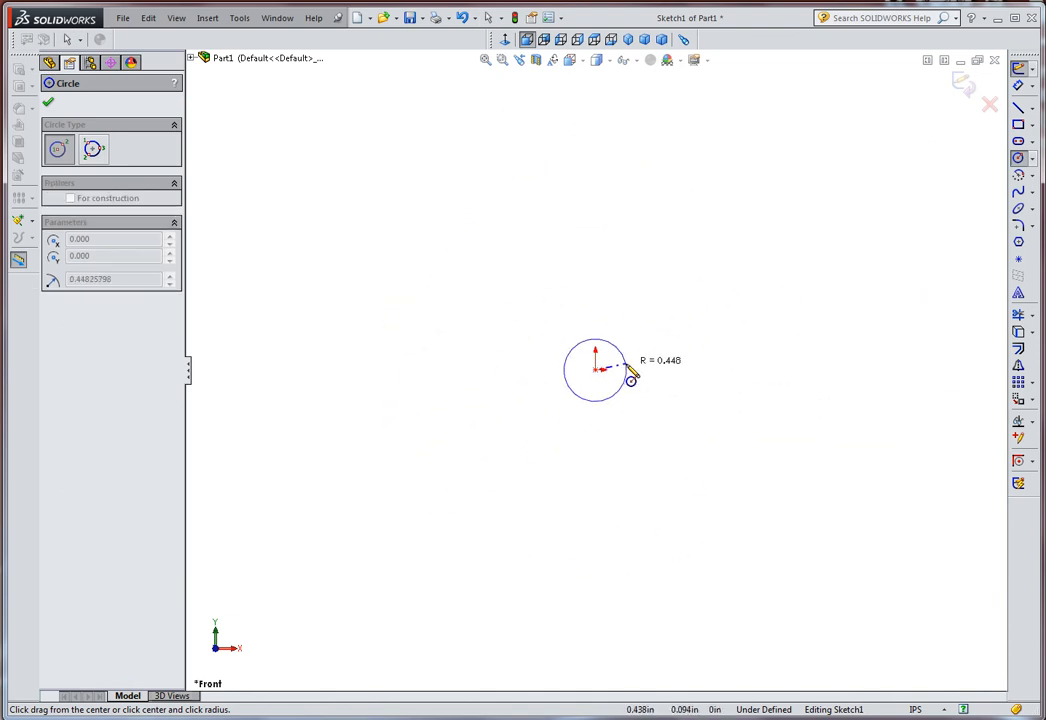
{"action": "left_click", "coordinate": [625, 370]}
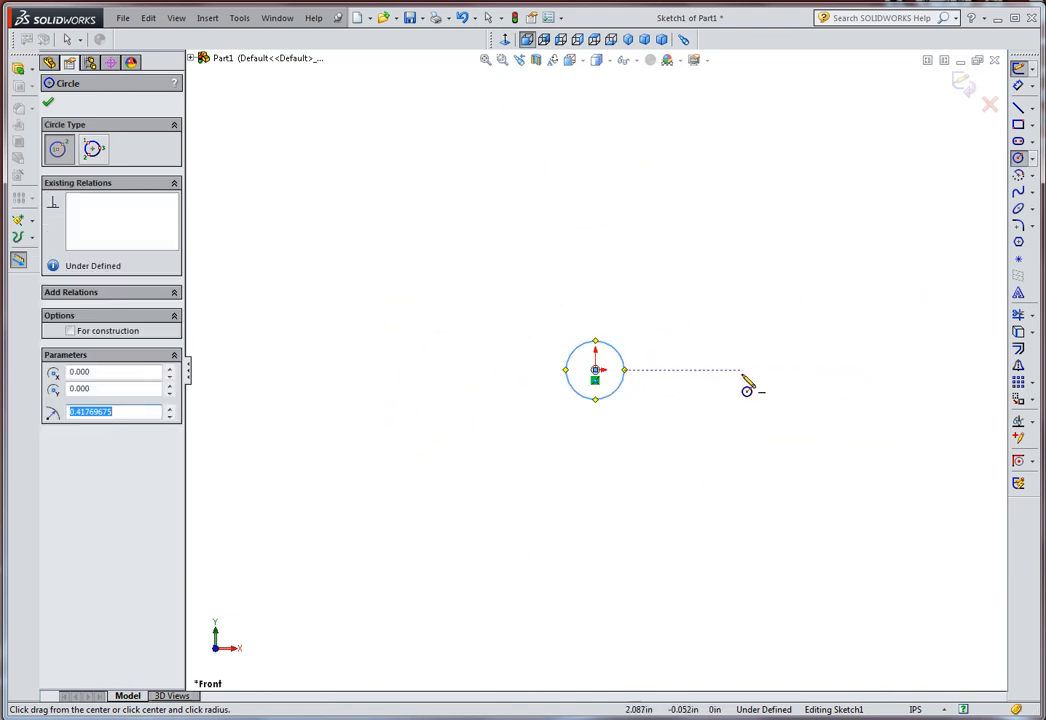
{"action": "left_click", "coordinate": [937, 372]}
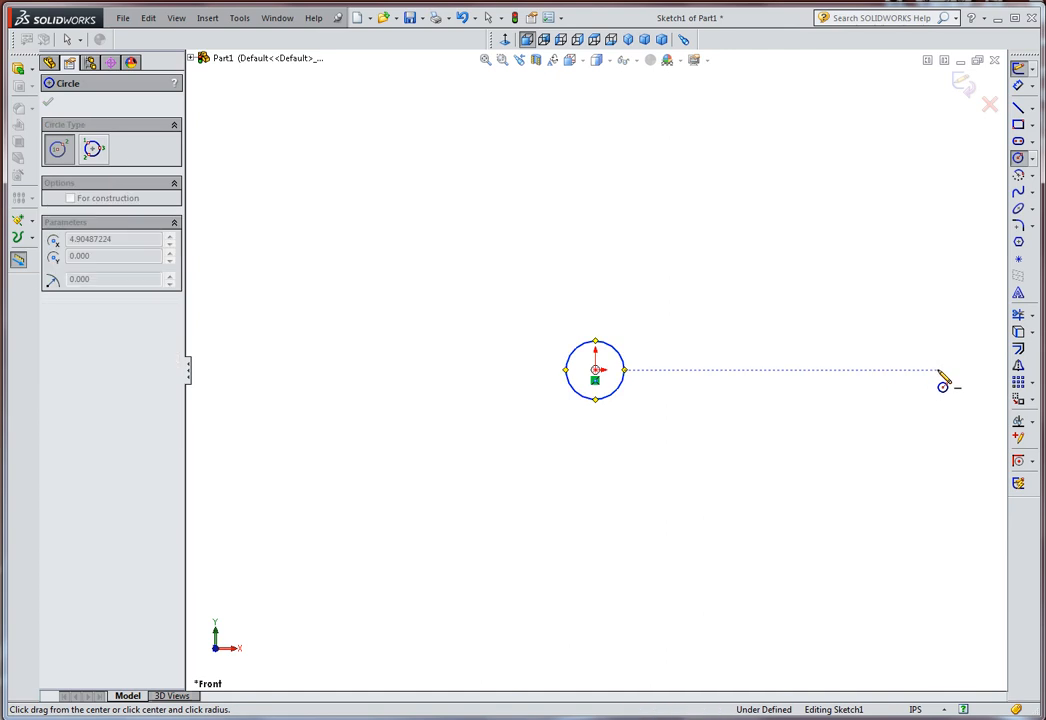
{"action": "left_click", "coordinate": [940, 391]}
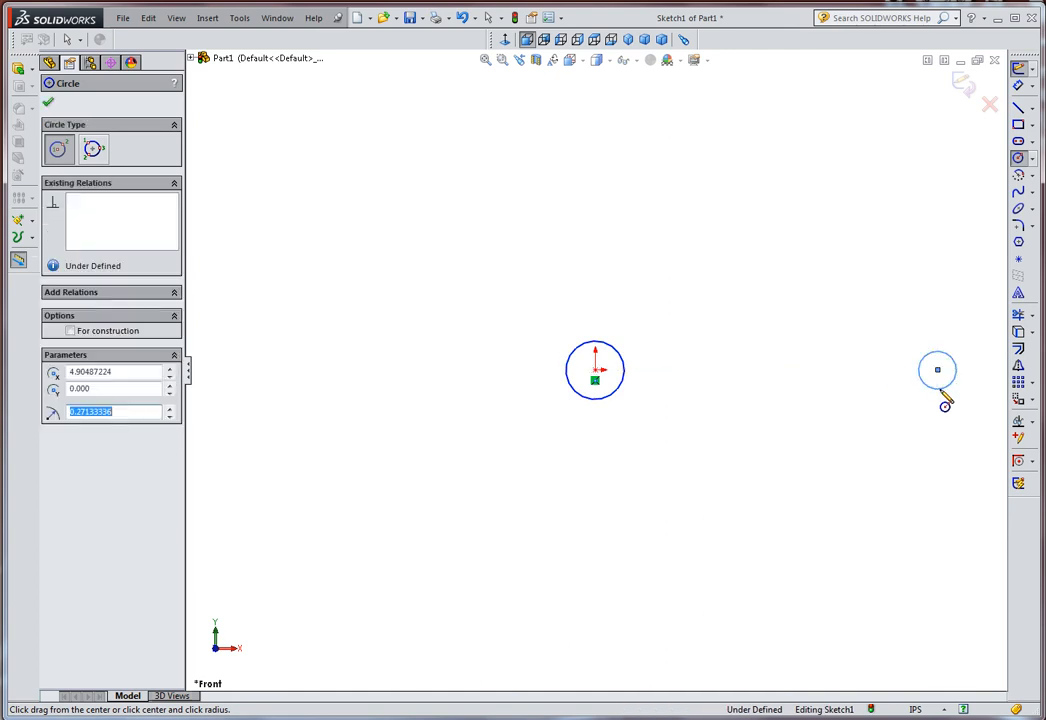
{"action": "key", "text": "Escape"}
Step: Add an Equal relation between the two circles
{"action": "mouse_move", "coordinate": [829, 435]}
{"action": "middle_mouse_down", "text": "ctrl"}
{"action": "mouse_move", "coordinate": [602, 441]}
{"action": "mouse_move", "coordinate": [621, 393]}
{"action": "mouse_move", "coordinate": [632, 391]}
{"action": "middle_mouse_up", "text": "ctrl"}
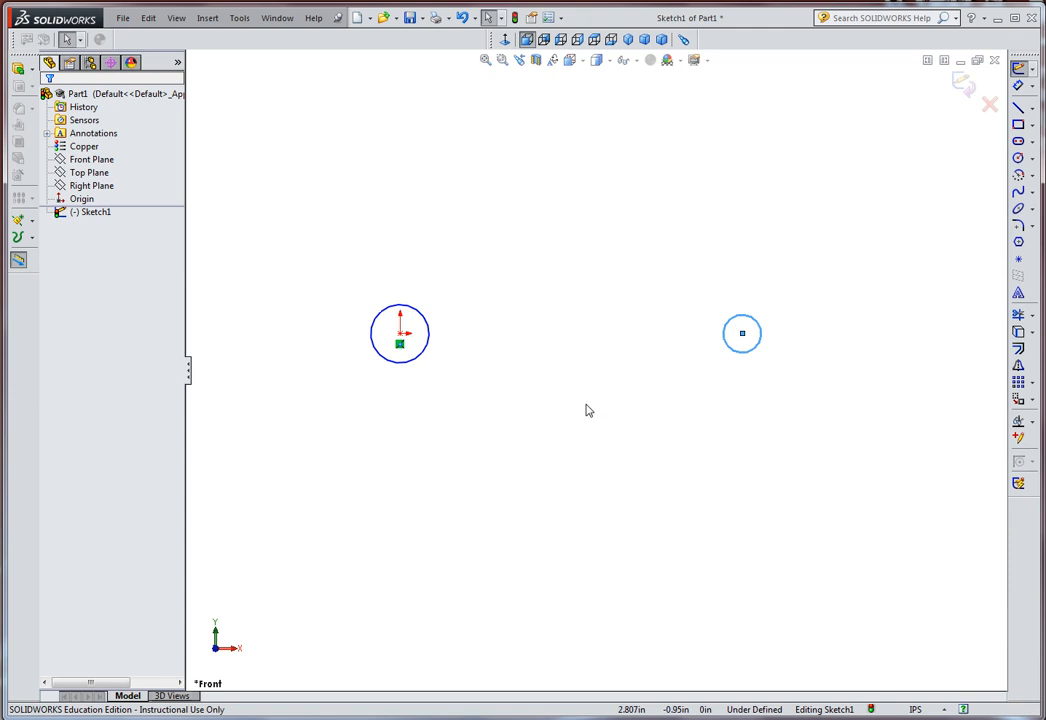
{"action": "left_click", "coordinate": [414, 362], "text": "ctrl"}
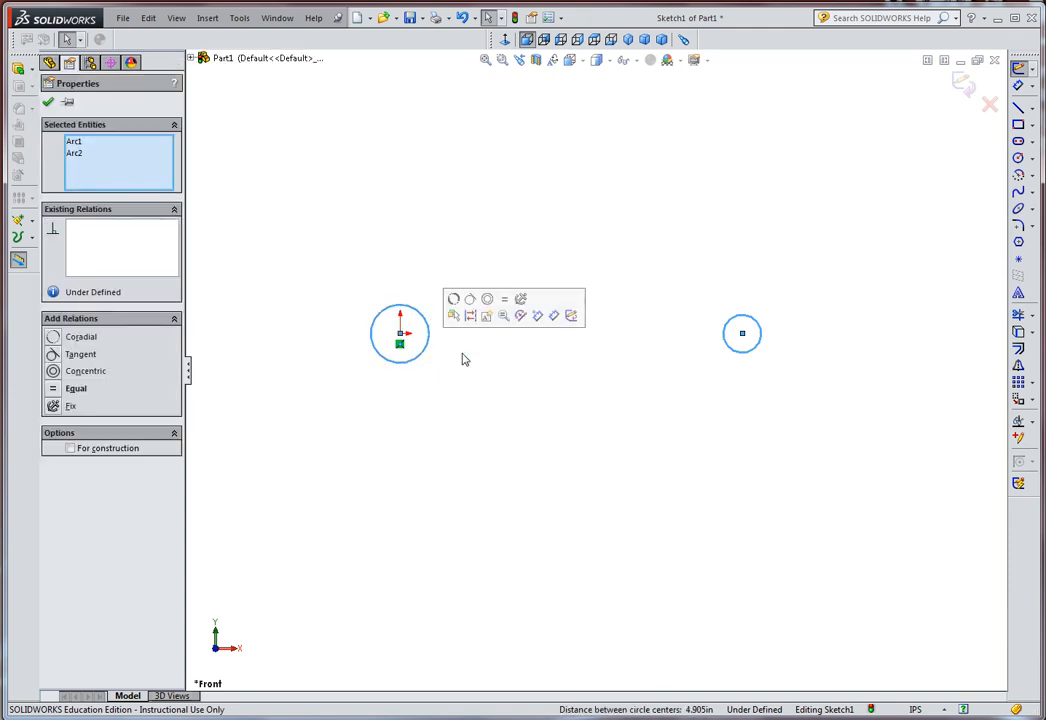
{"action": "left_click", "coordinate": [505, 302]}
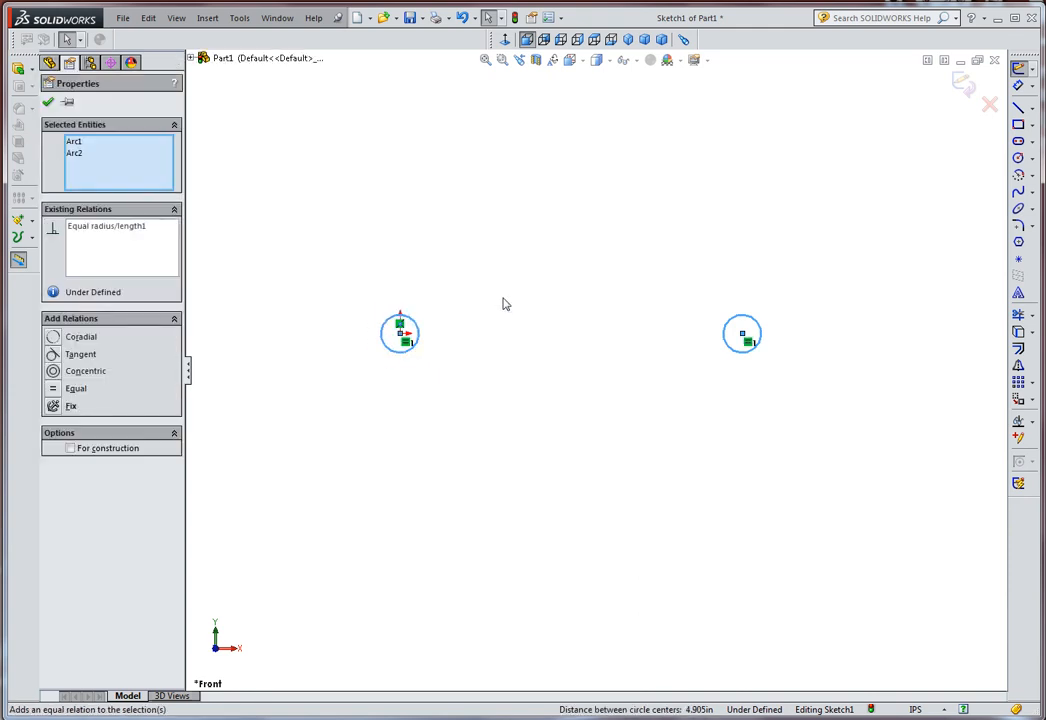
{"action": "left_click", "coordinate": [499, 385]}
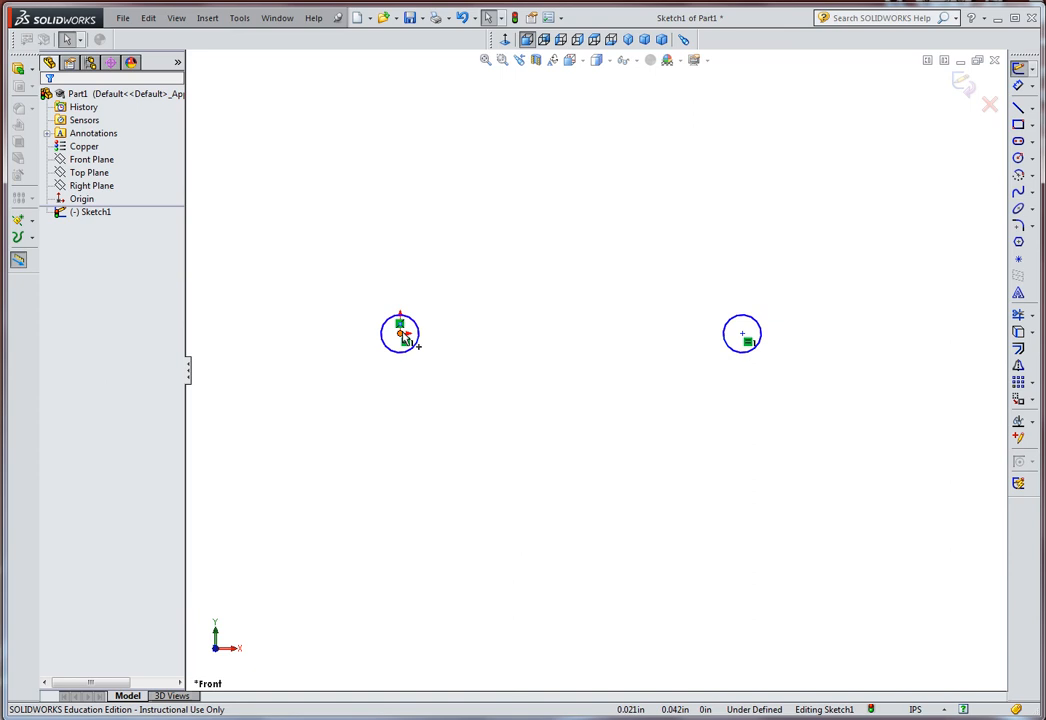
Step: Add a Horizontal relation between the centre points of the two circles
{"action": "left_click", "coordinate": [401, 335]}
{"action": "left_click", "coordinate": [742, 336], "text": "ctrl"}
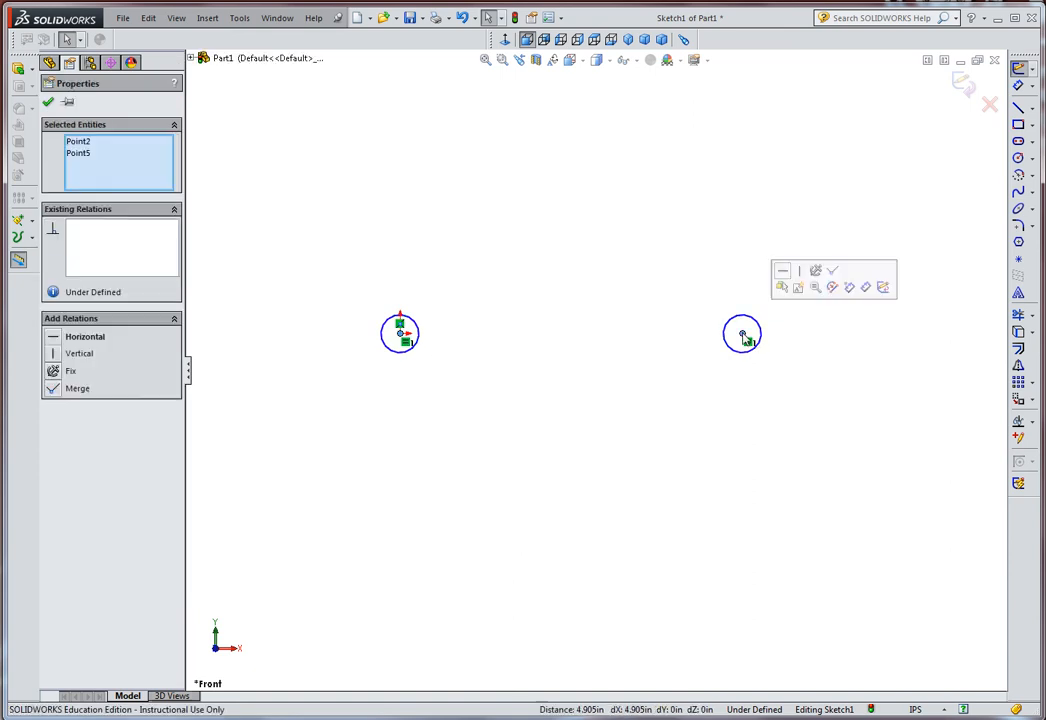
{"action": "left_click", "coordinate": [784, 287]}
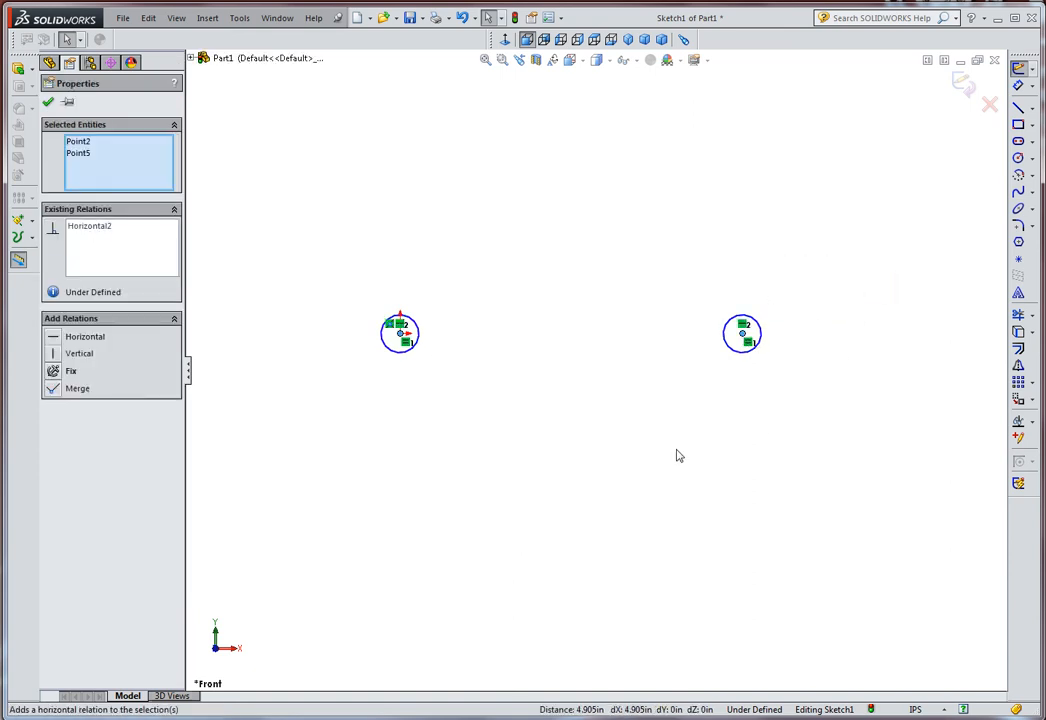
{"action": "left_click", "coordinate": [647, 467]}
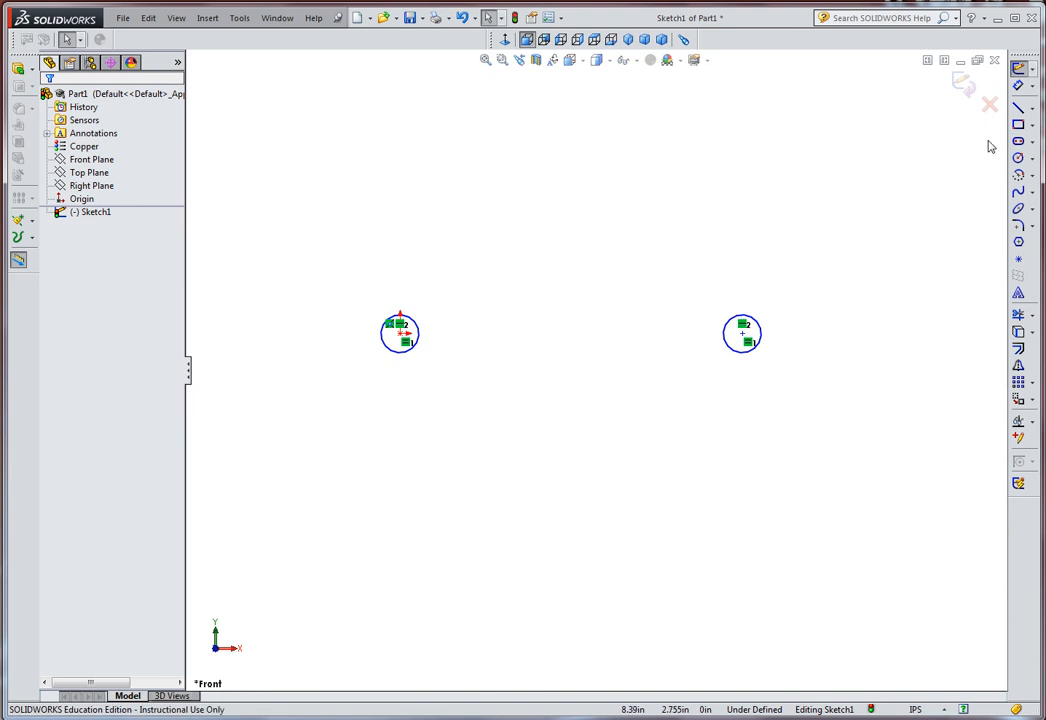
Step: Draw a horizontal centerline from the origin to the centre of the other circle
{"action": "left_click", "coordinate": [1033, 112]}
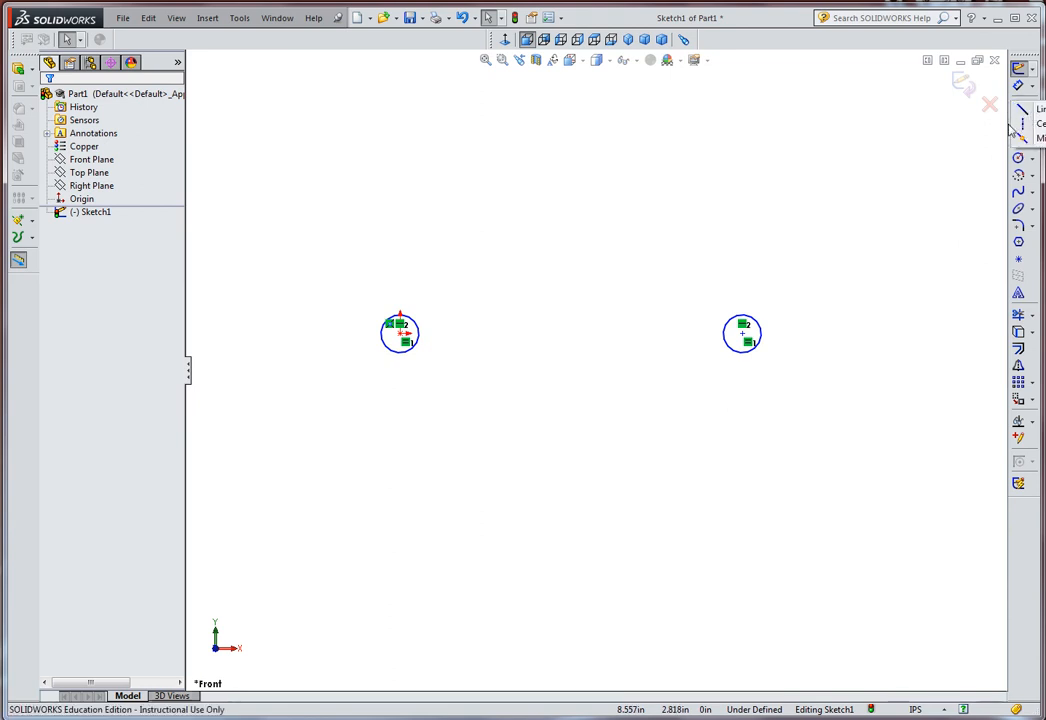
{"action": "left_click", "coordinate": [1030, 126]}
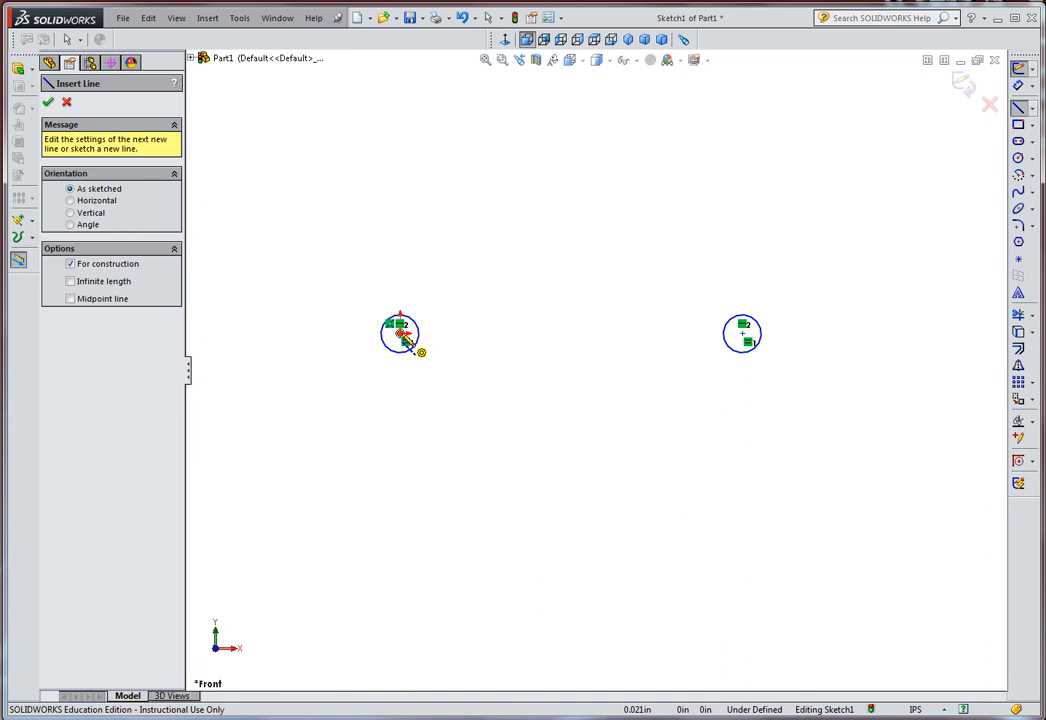
{"action": "left_click", "coordinate": [400, 333]}
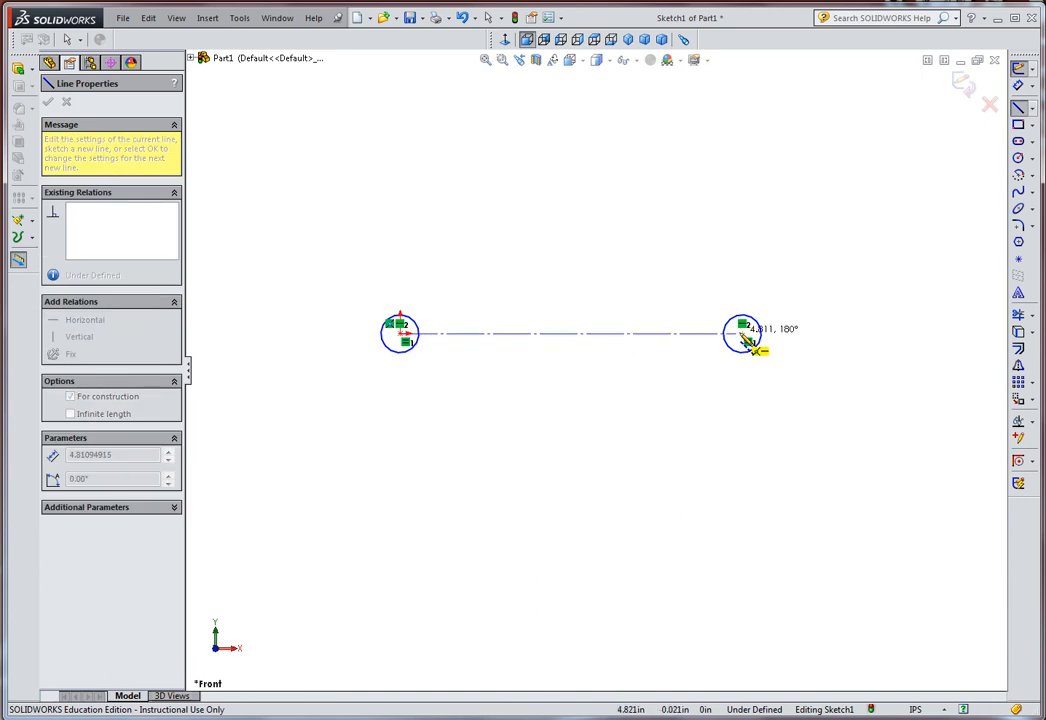
{"action": "left_click", "coordinate": [746, 340]}
{"action": "key", "text": "Escape"}
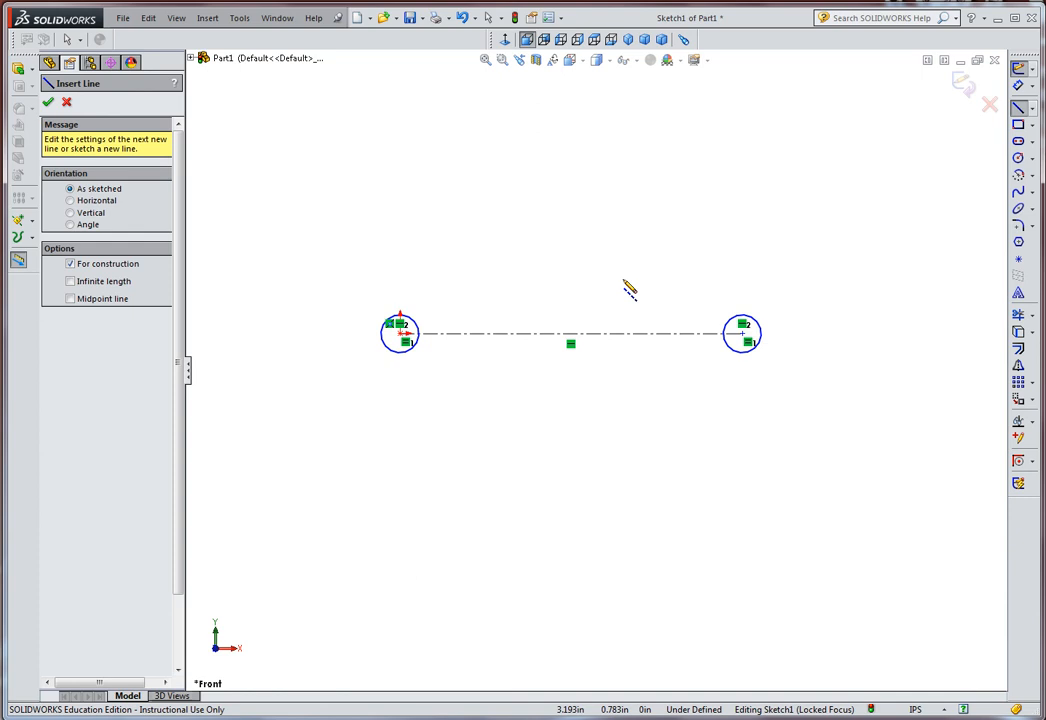
Step: Draw a vertical centerline about 1.89 in long upward from the midpoint of the horizontal centerline
{"action": "left_click", "coordinate": [571, 333]}
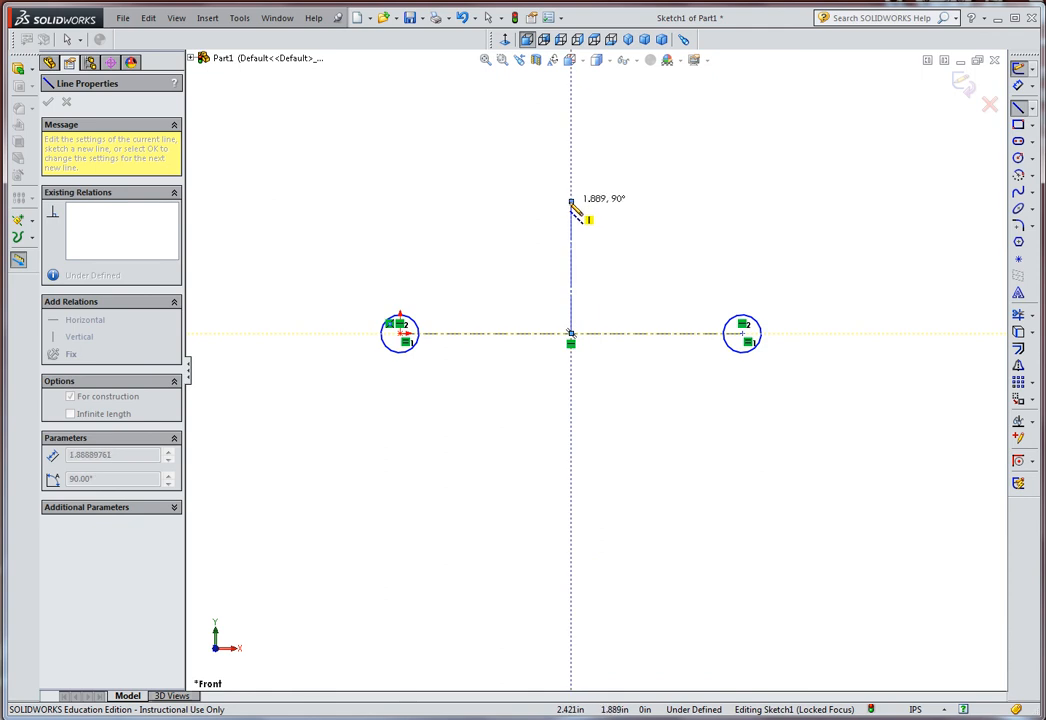
{"action": "left_click", "coordinate": [571, 202]}
{"action": "key", "text": "Escape"}
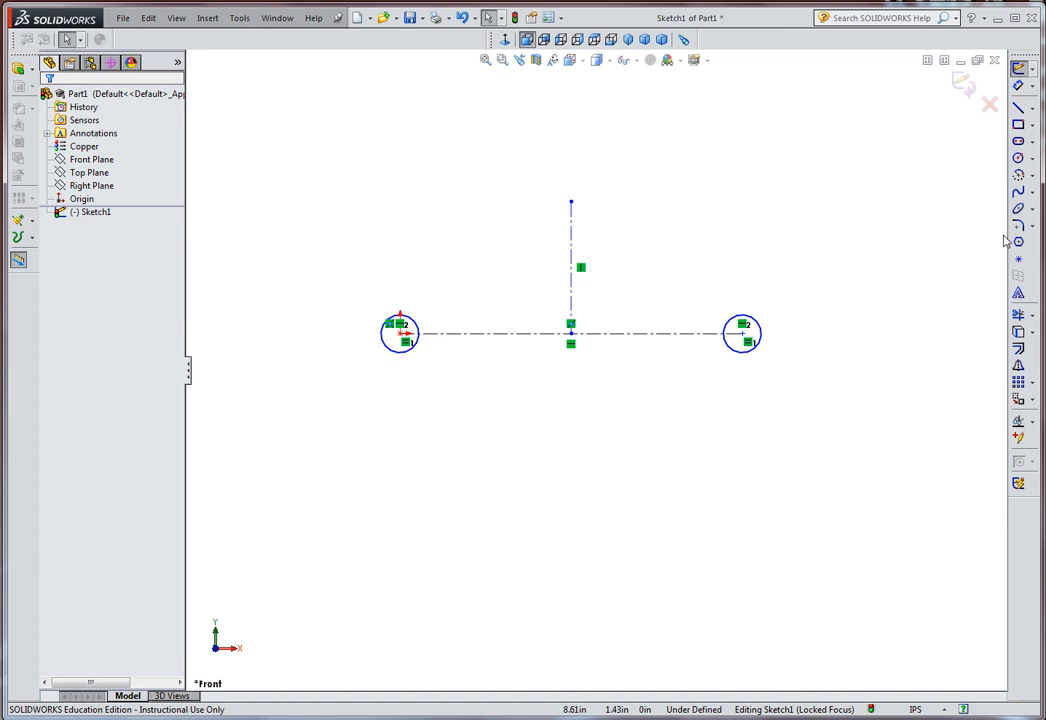
Step: Draw a circle of about 0.26 in radius centred on the upper end of the vertical centerline
{"action": "left_click", "coordinate": [1018, 157]}
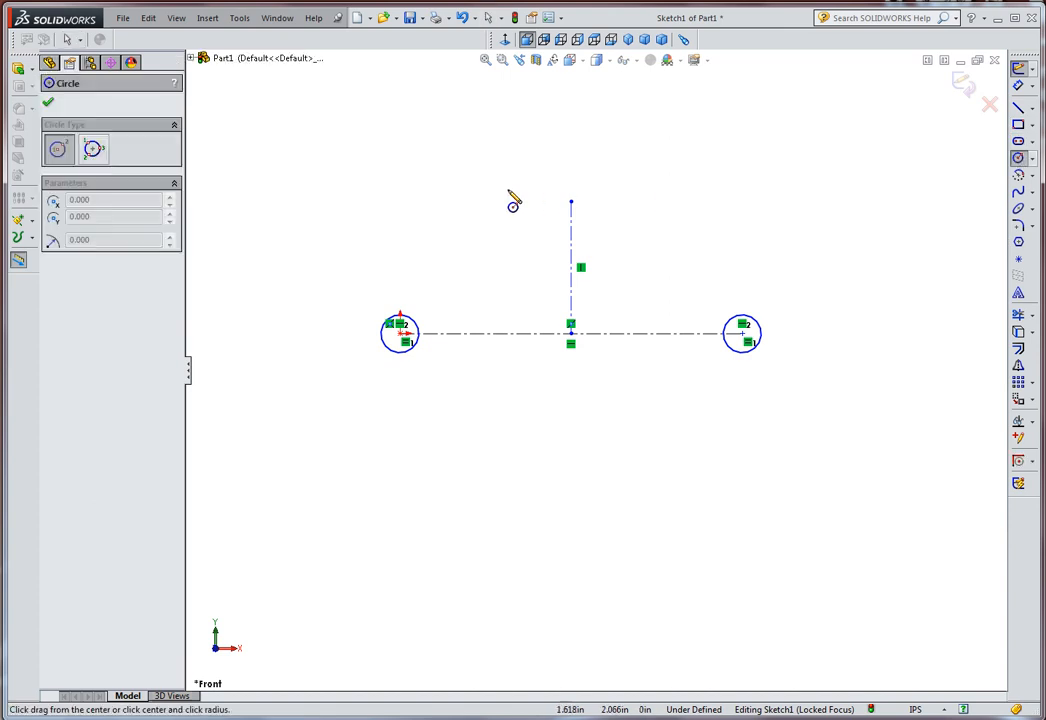
{"action": "left_click", "coordinate": [571, 203]}
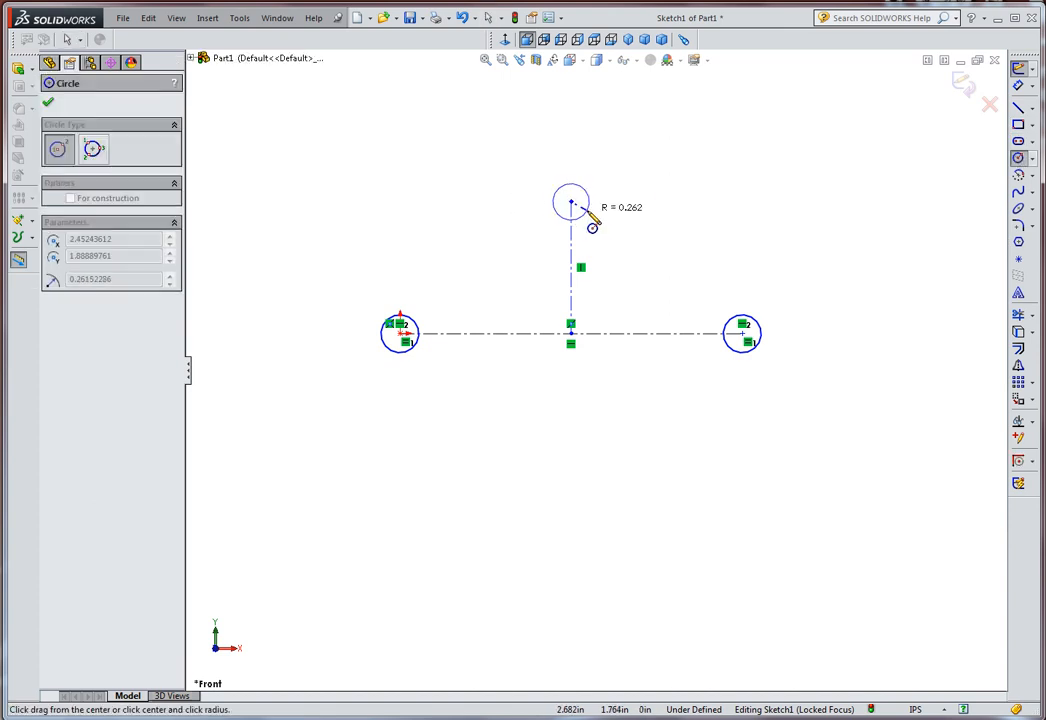
{"action": "left_click", "coordinate": [590, 216]}
{"action": "key", "text": "Escape"}
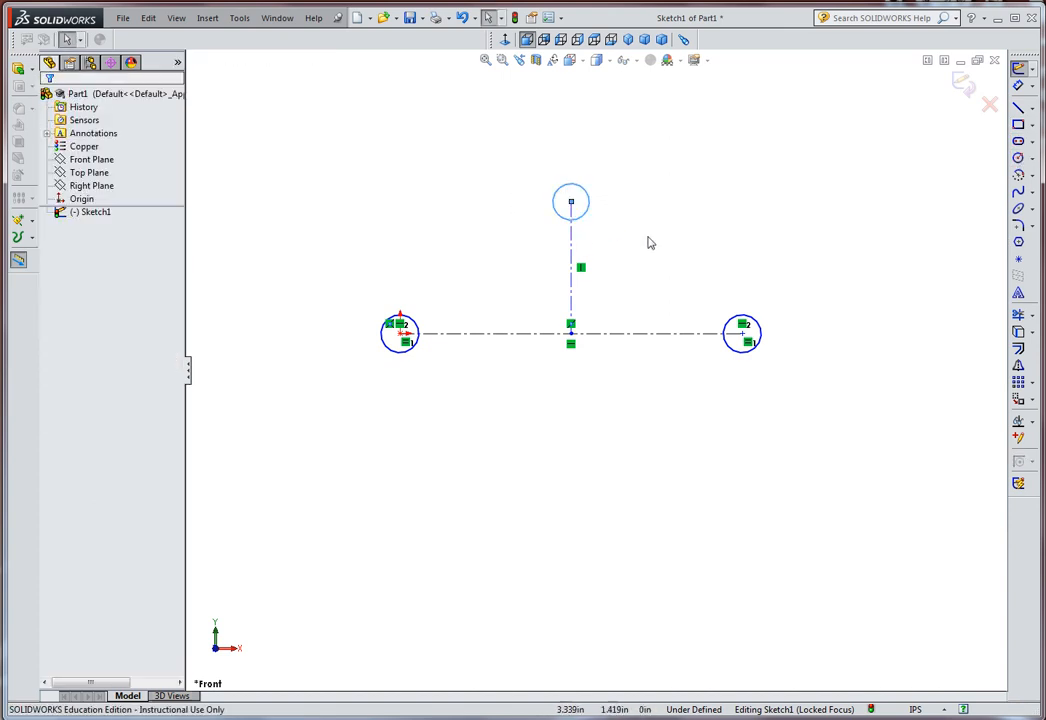
Step: Add an Equal relation between the new upper circle and the circle at the horizontal centerline's far end
{"action": "left_click", "coordinate": [762, 333], "text": "ctrl"}
{"action": "left_click", "coordinate": [855, 270]}
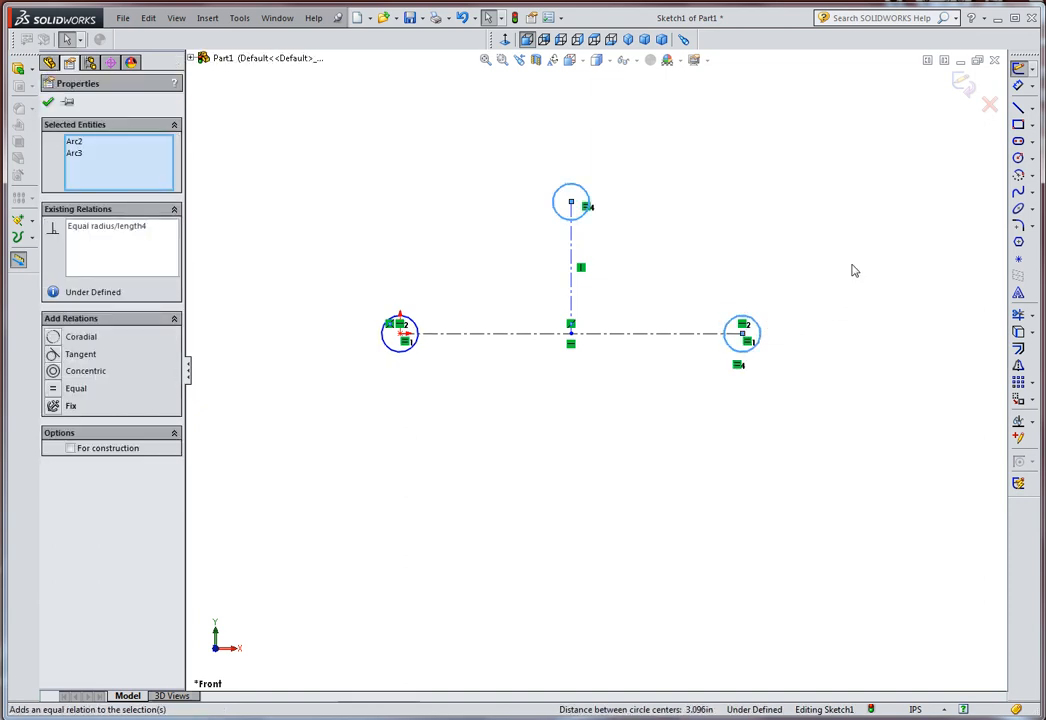
{"action": "left_click", "coordinate": [674, 437]}
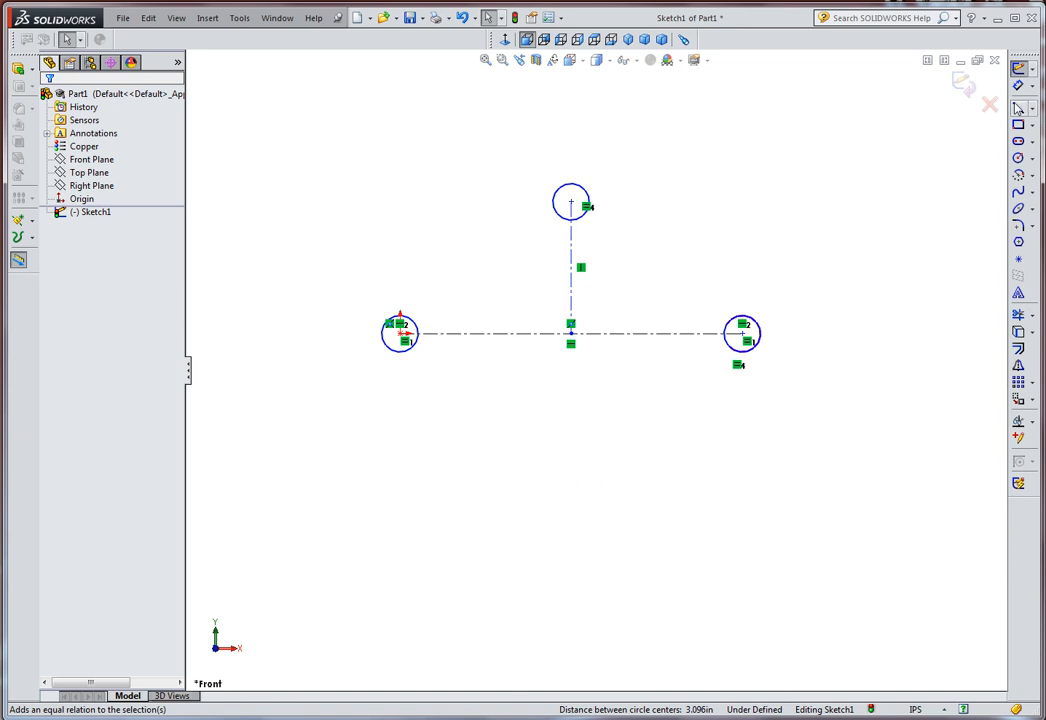
Step: Dimension the upper circle's diameter as 0.125 in
{"action": "left_click", "coordinate": [1018, 85]}
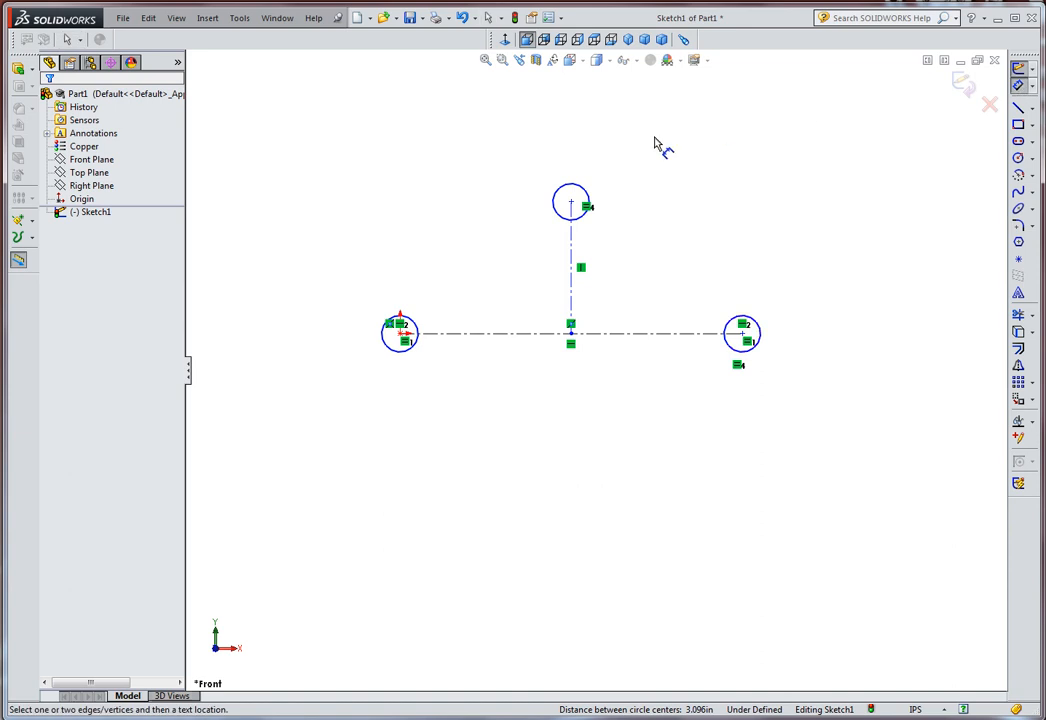
{"action": "left_click", "coordinate": [588, 192]}
{"action": "left_click", "coordinate": [716, 124]}
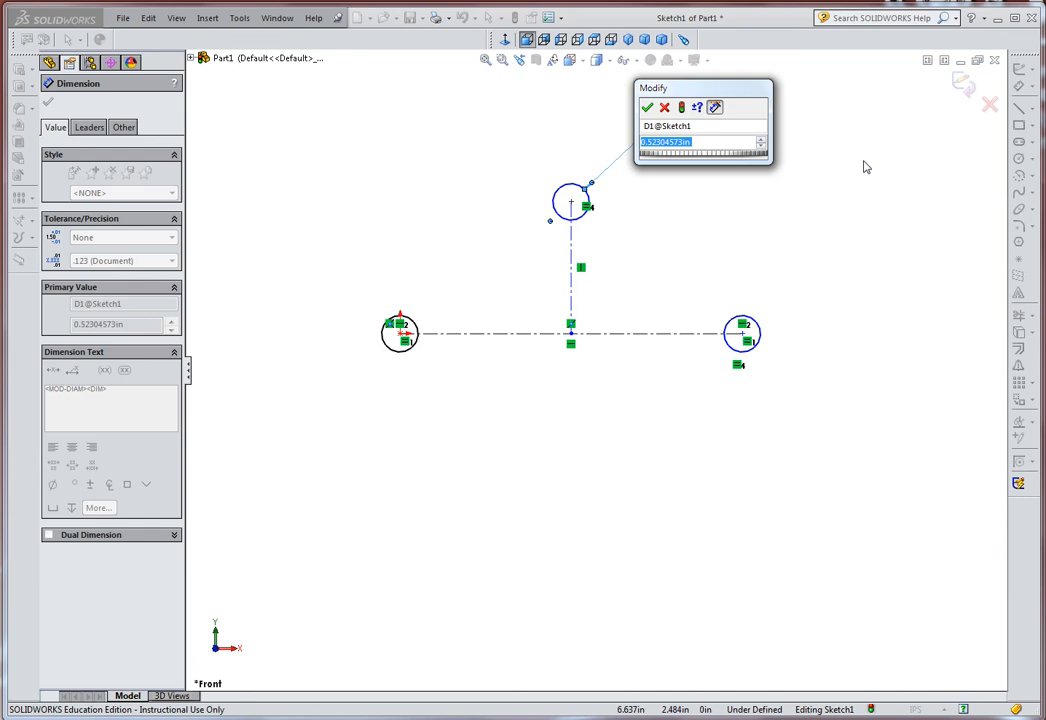
{"action": "type", "text": ".125"}
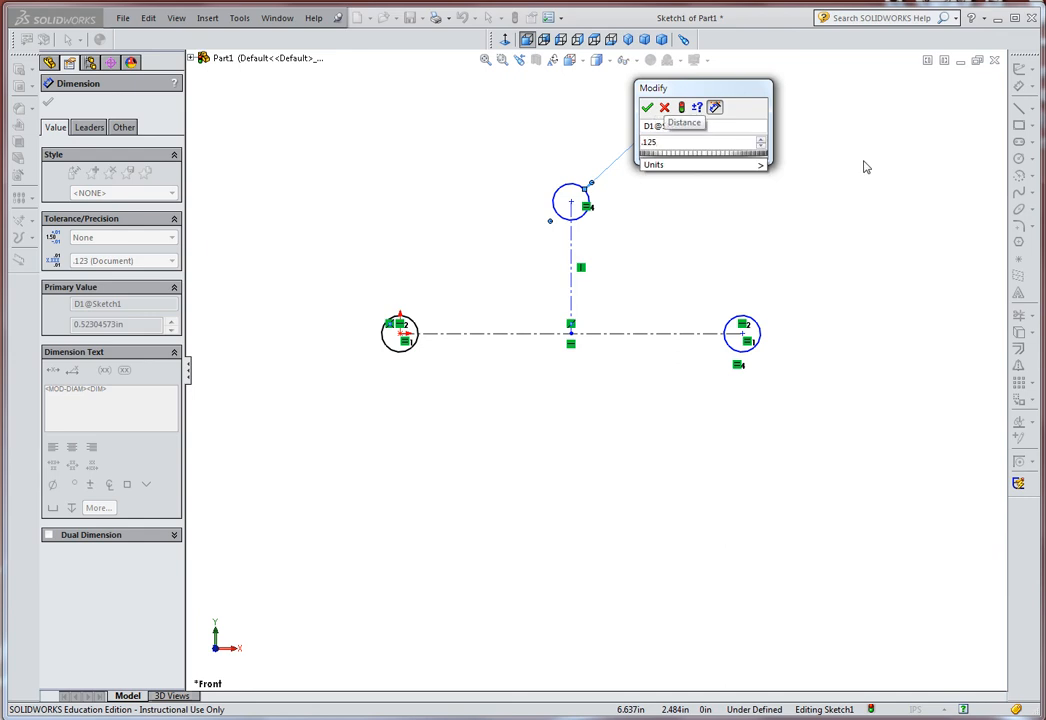
{"action": "key", "text": "Return"}
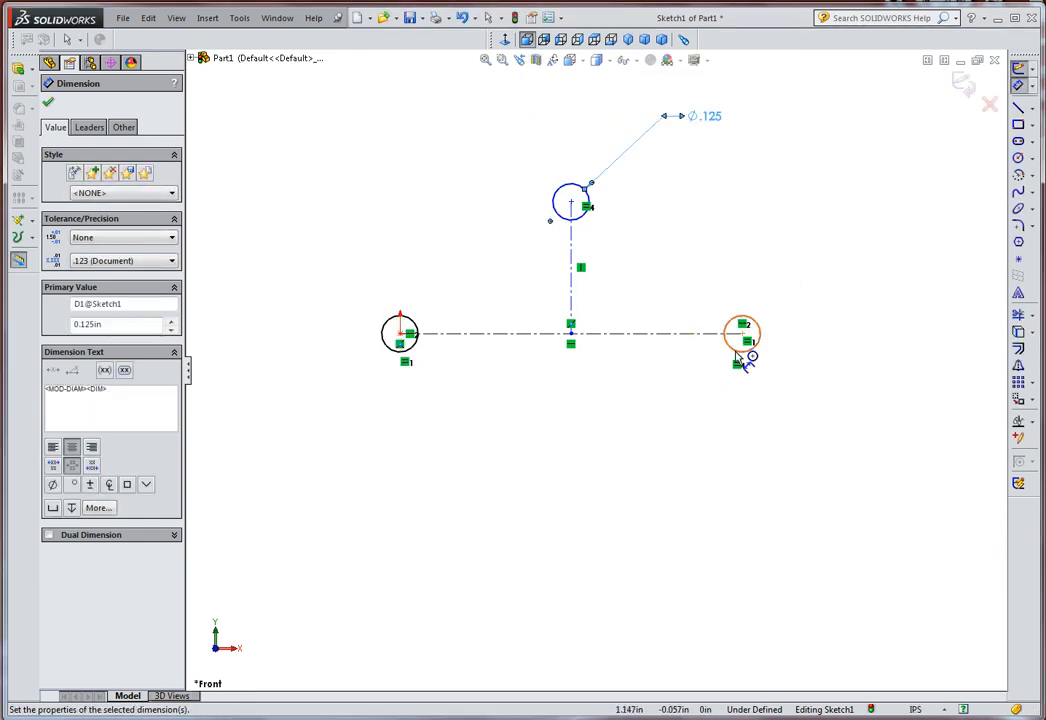
Step: Dimension the horizontal distance between the centres of the two lower circles as 5 in
{"action": "left_click", "coordinate": [733, 350]}
{"action": "left_click", "coordinate": [405, 351]}
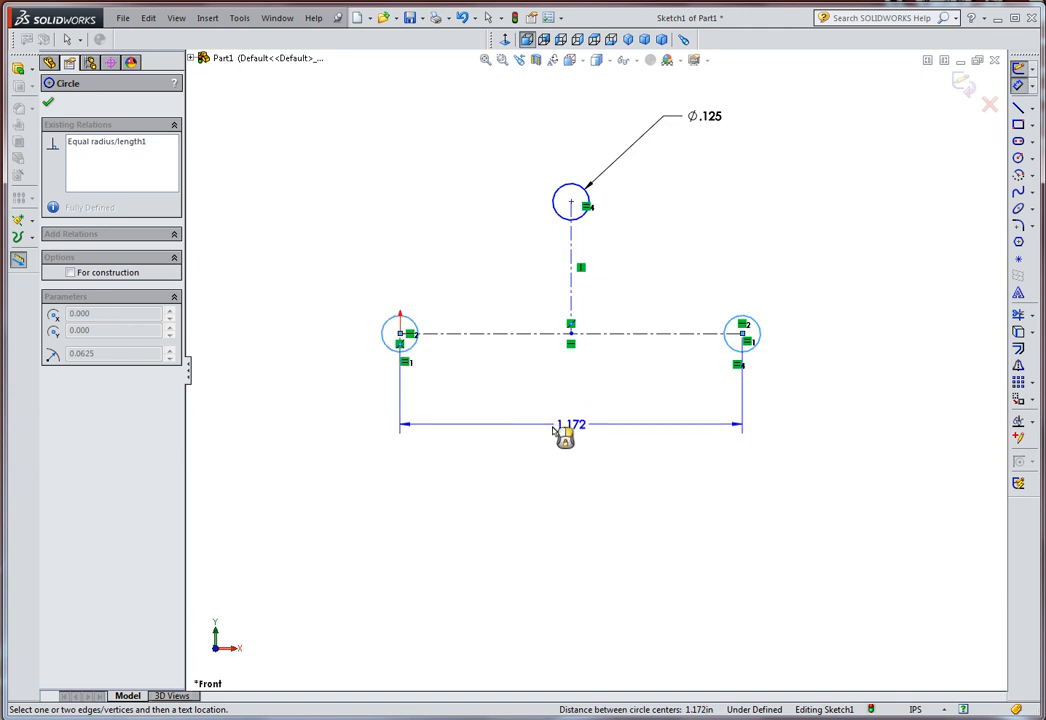
{"action": "left_click", "coordinate": [572, 458]}
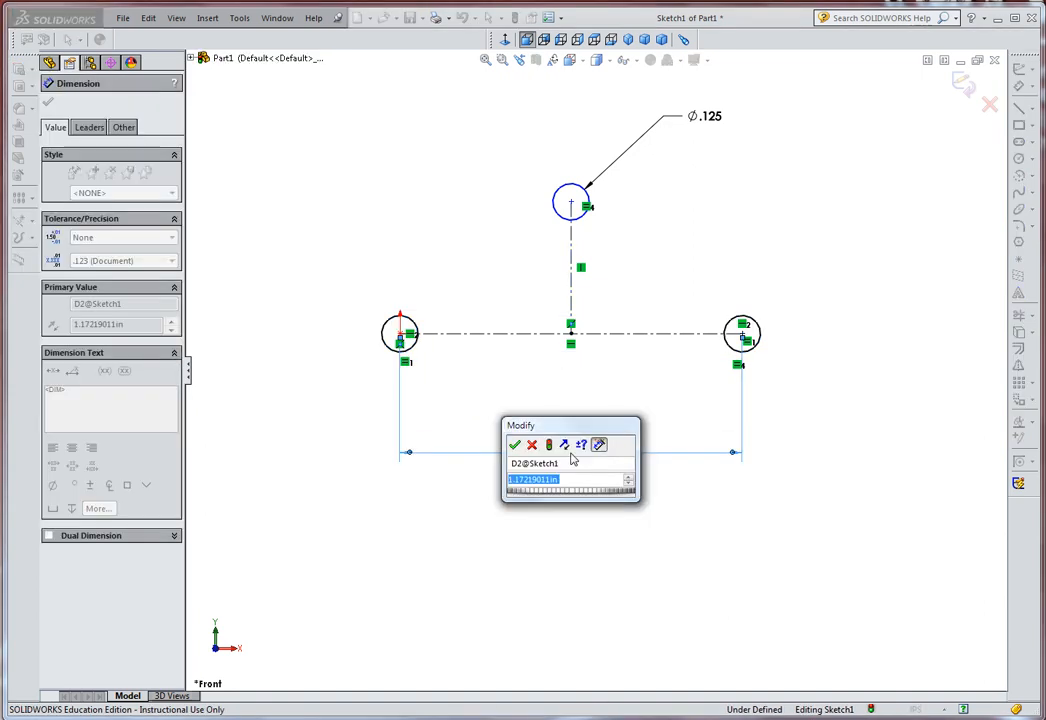
{"action": "type", "text": "5"}
{"action": "key", "text": "Return"}
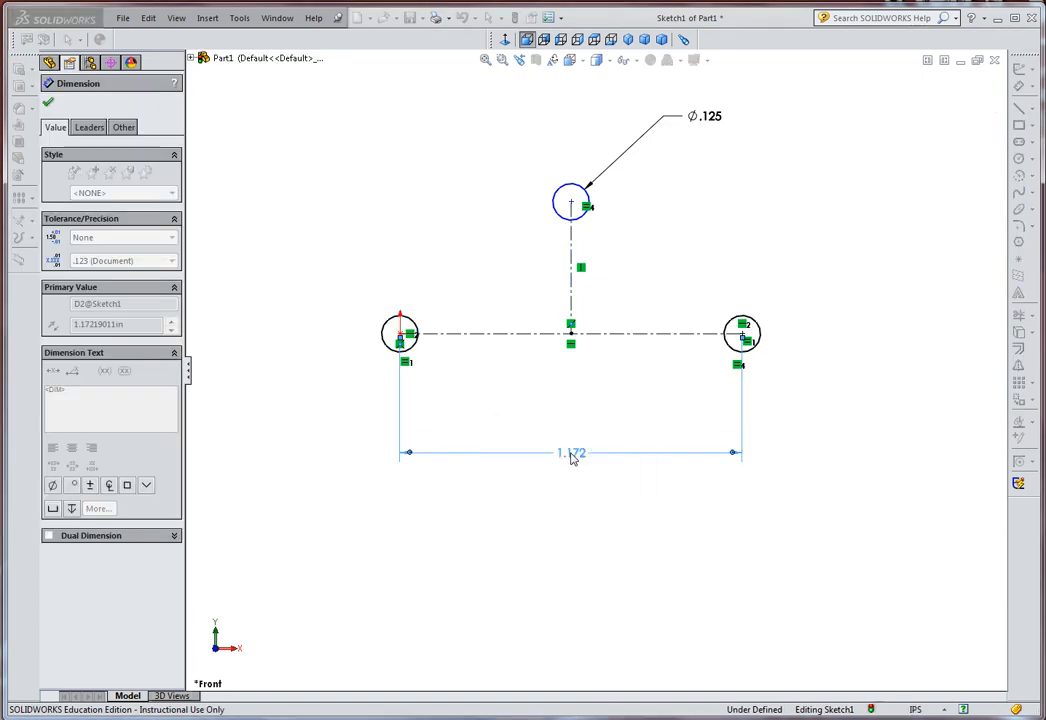
Step: Dimension the vertical centerline's length as 2 in and move the diameter dimension farther away from the upper circle
{"action": "left_click", "coordinate": [486, 60]}
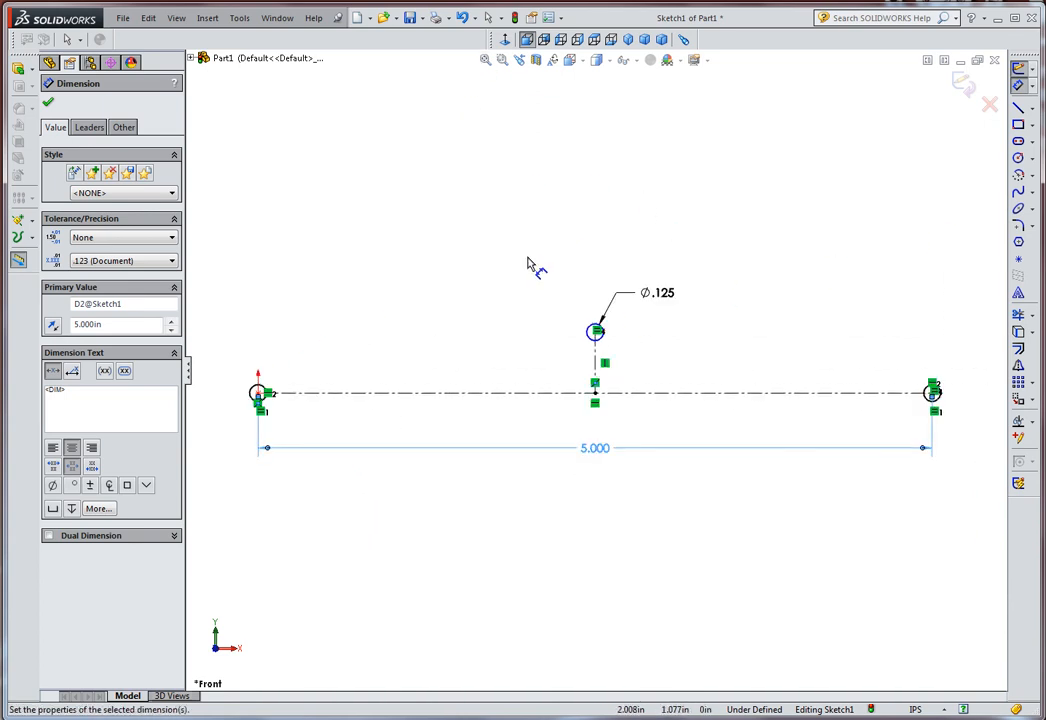
{"action": "left_click", "coordinate": [596, 360]}
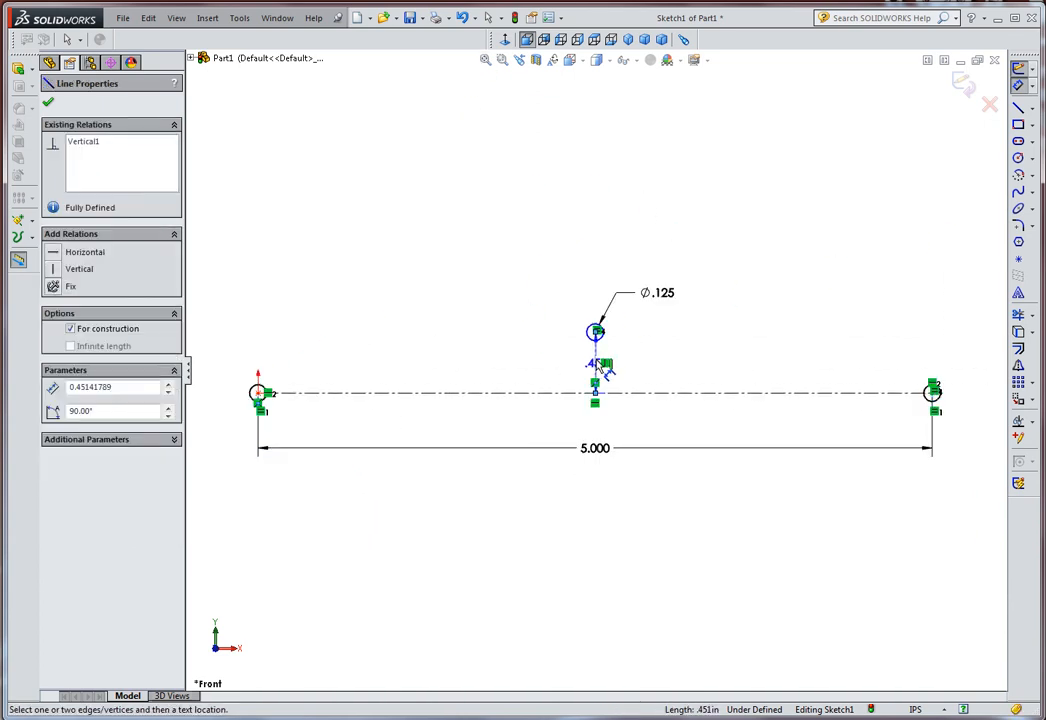
{"action": "key", "text": "z"}
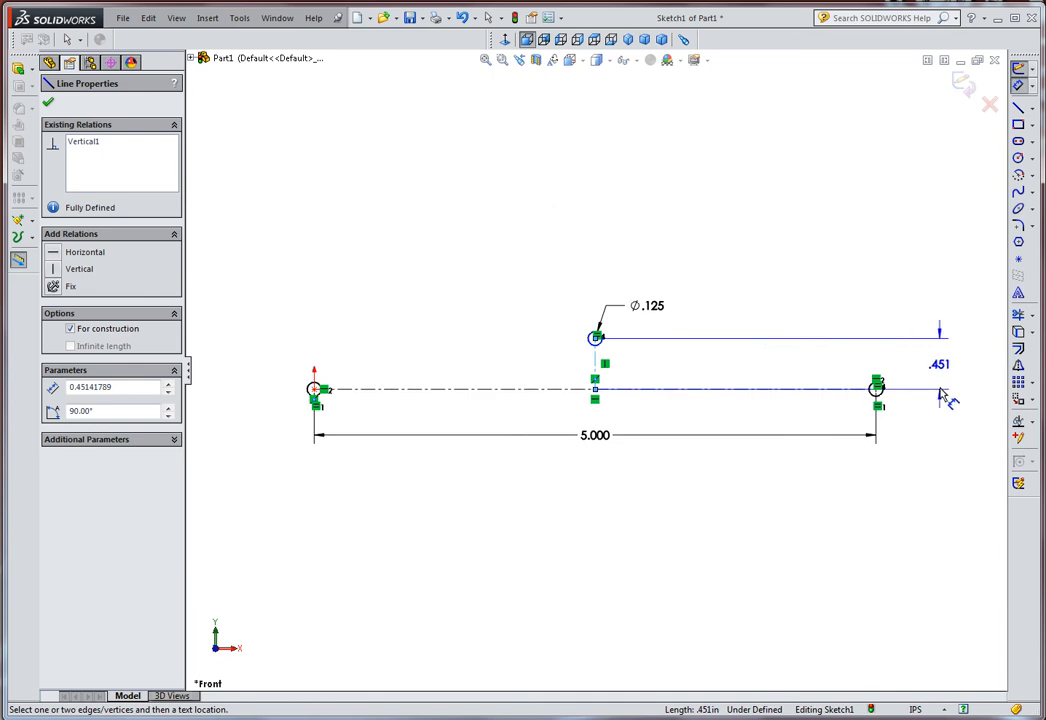
{"action": "left_click", "coordinate": [952, 391]}
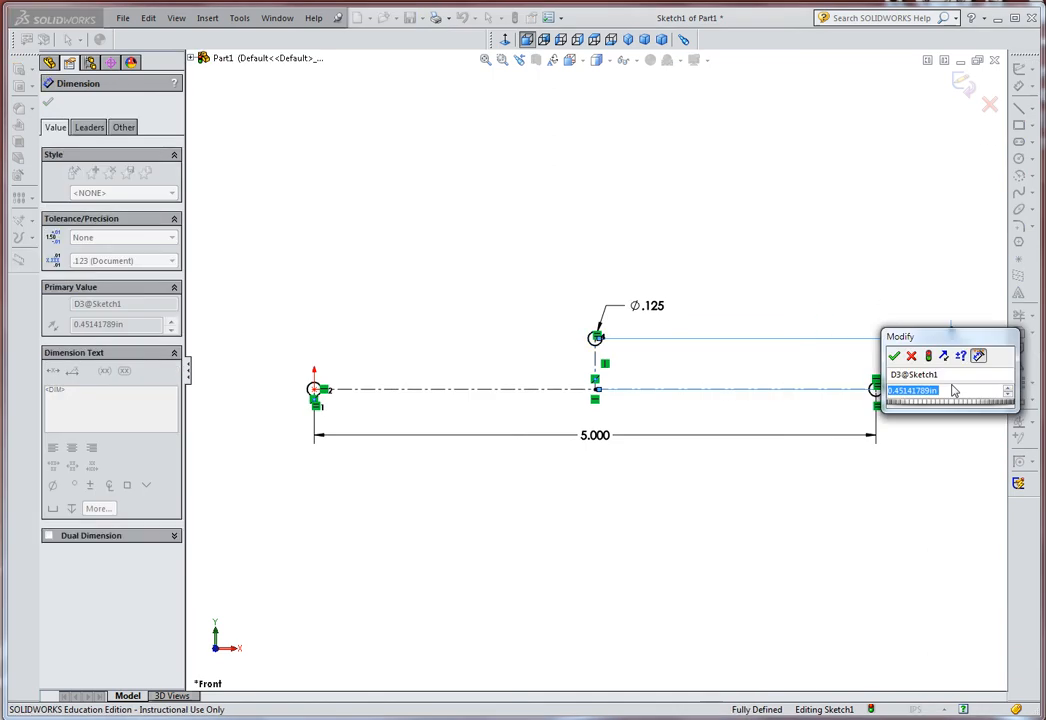
{"action": "type", "text": "2"}
{"action": "key", "text": "Return"}
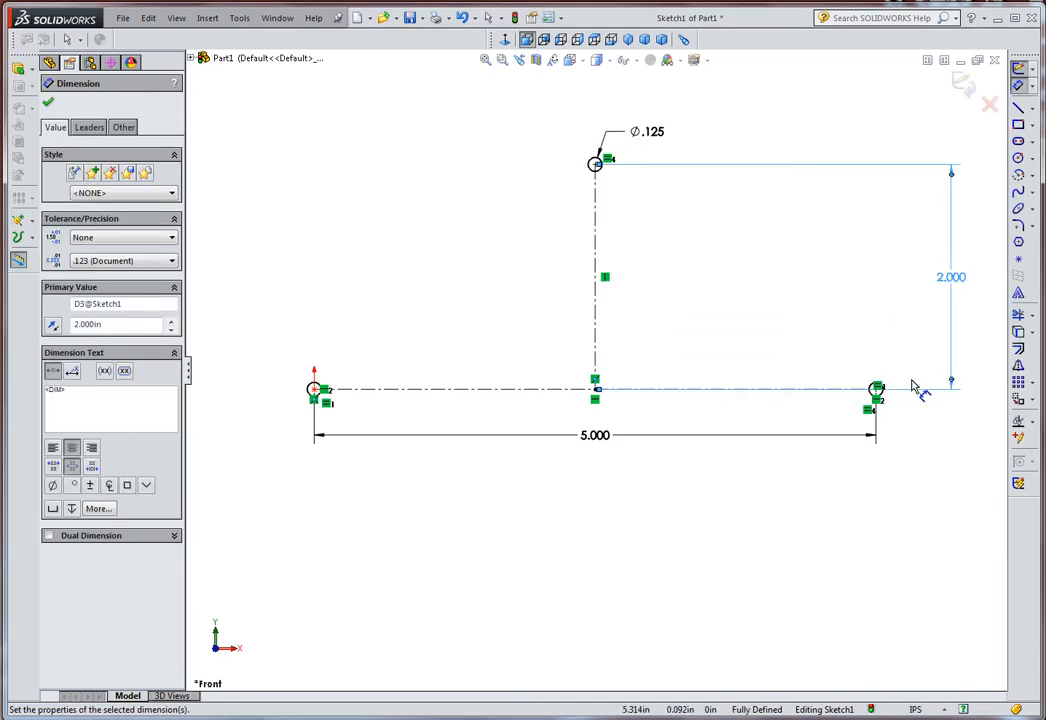
{"action": "key", "text": "Escape"}
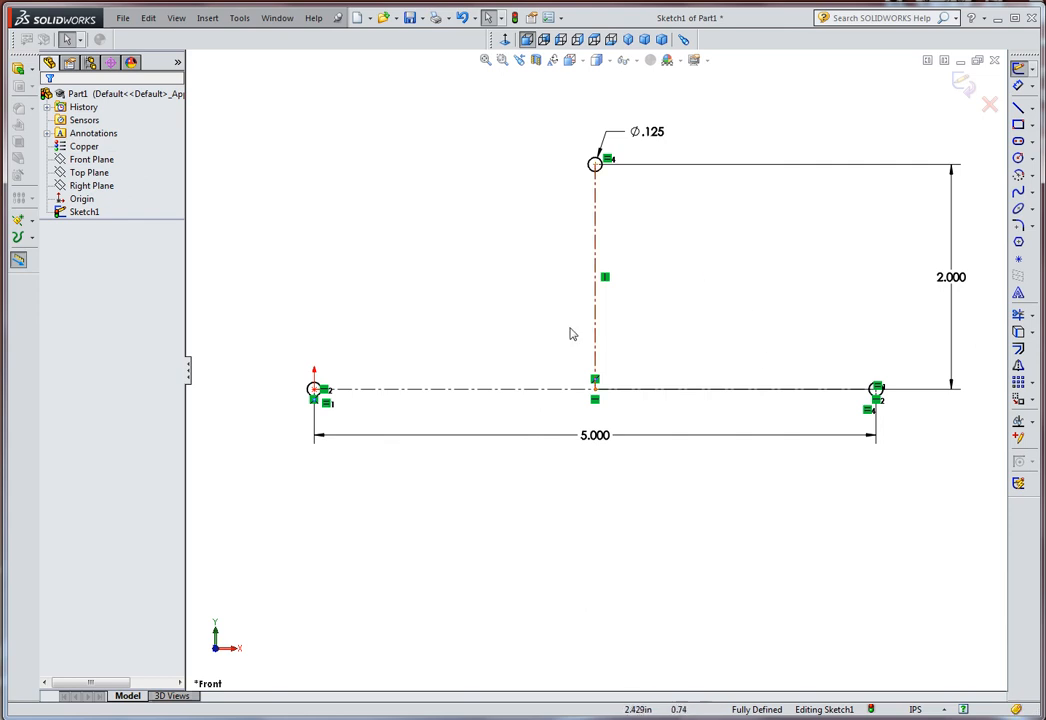
{"action": "left_click_drag", "start_coordinate": [665, 147], "coordinate": [712, 108]}
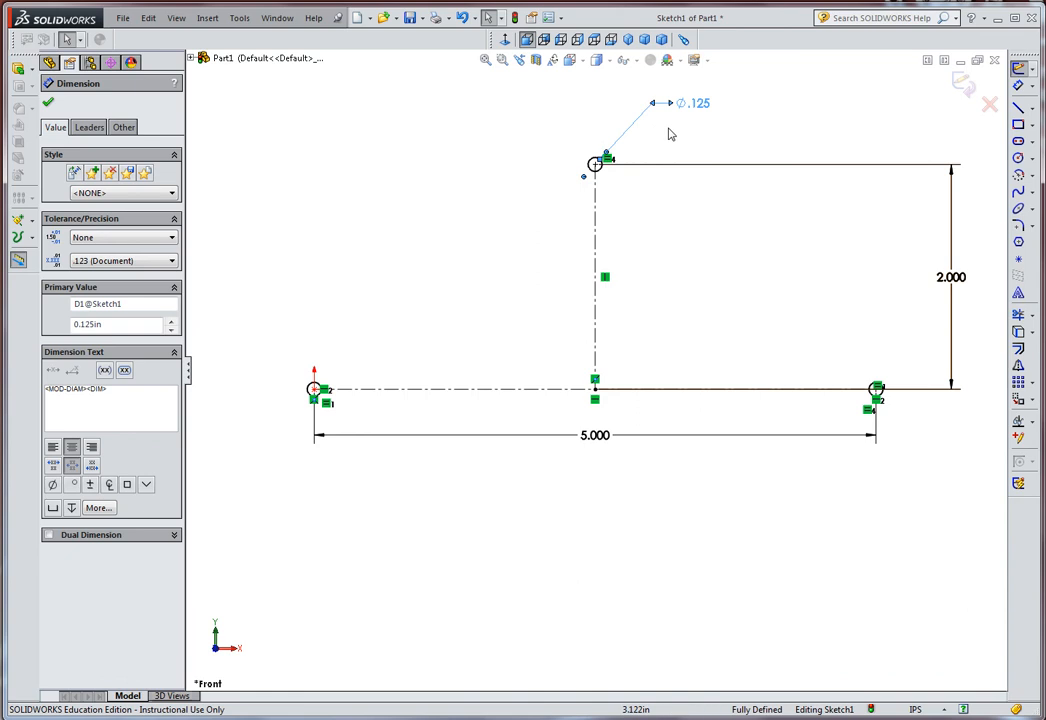
{"action": "left_click", "coordinate": [585, 112]}
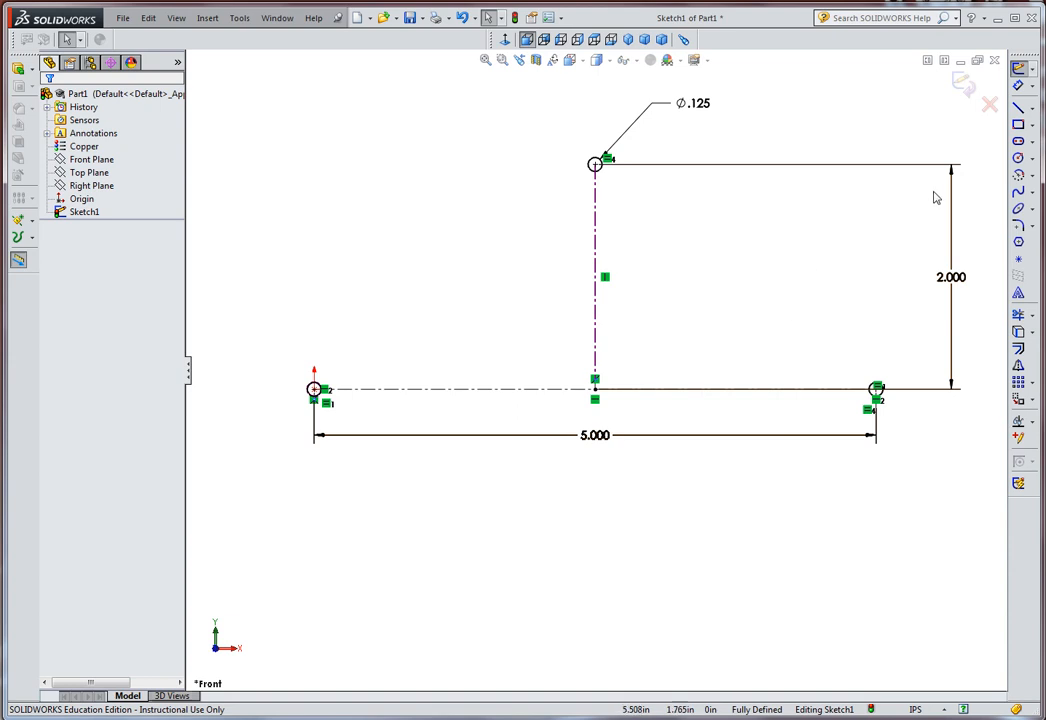
Step: Draw a larger concentric circle around each of the three holes, with radii of about 0.19 to 0.23 in
{"action": "left_click", "coordinate": [1019, 159]}
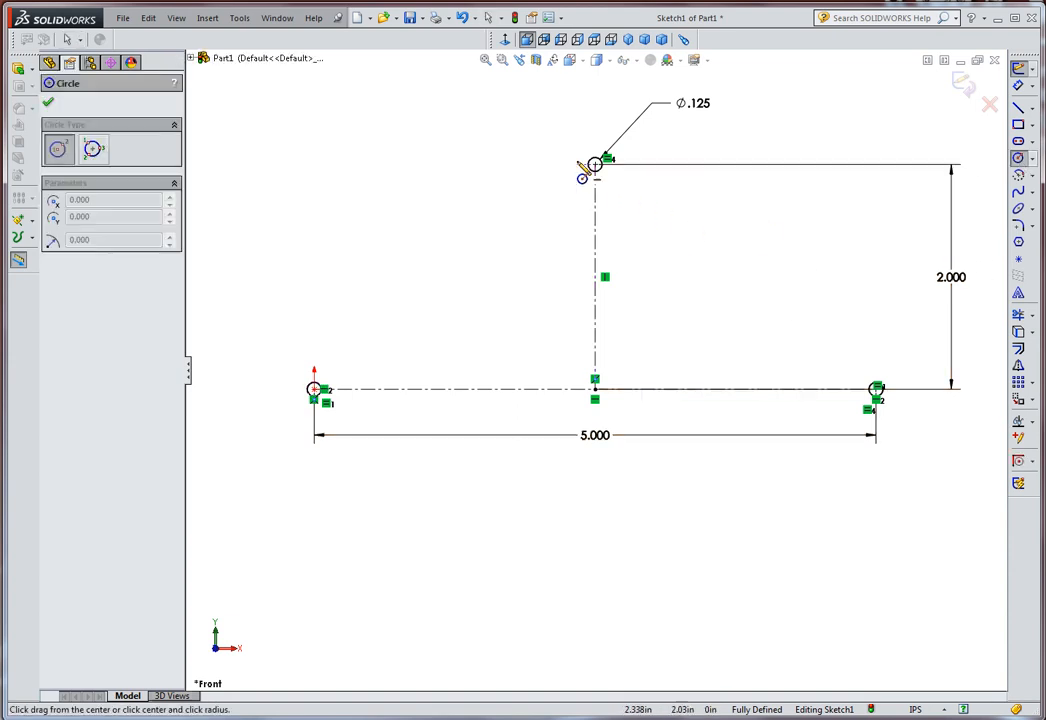
{"action": "left_click_drag", "start_coordinate": [595, 164], "coordinate": [613, 178]}
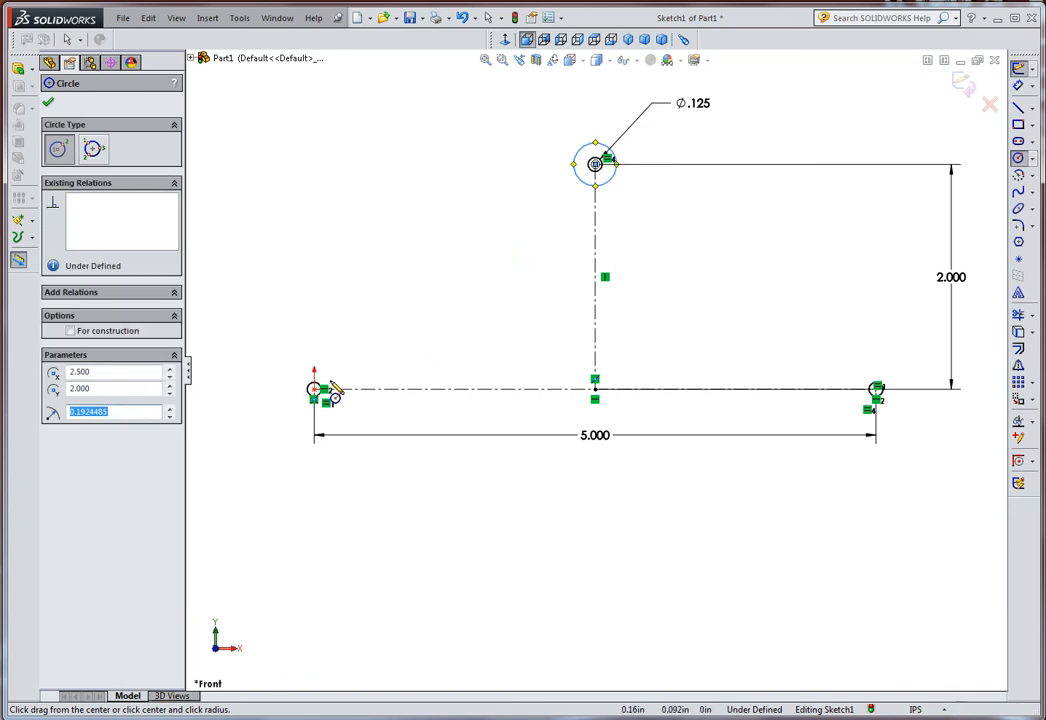
{"action": "left_click_drag", "start_coordinate": [314, 389], "coordinate": [341, 402]}
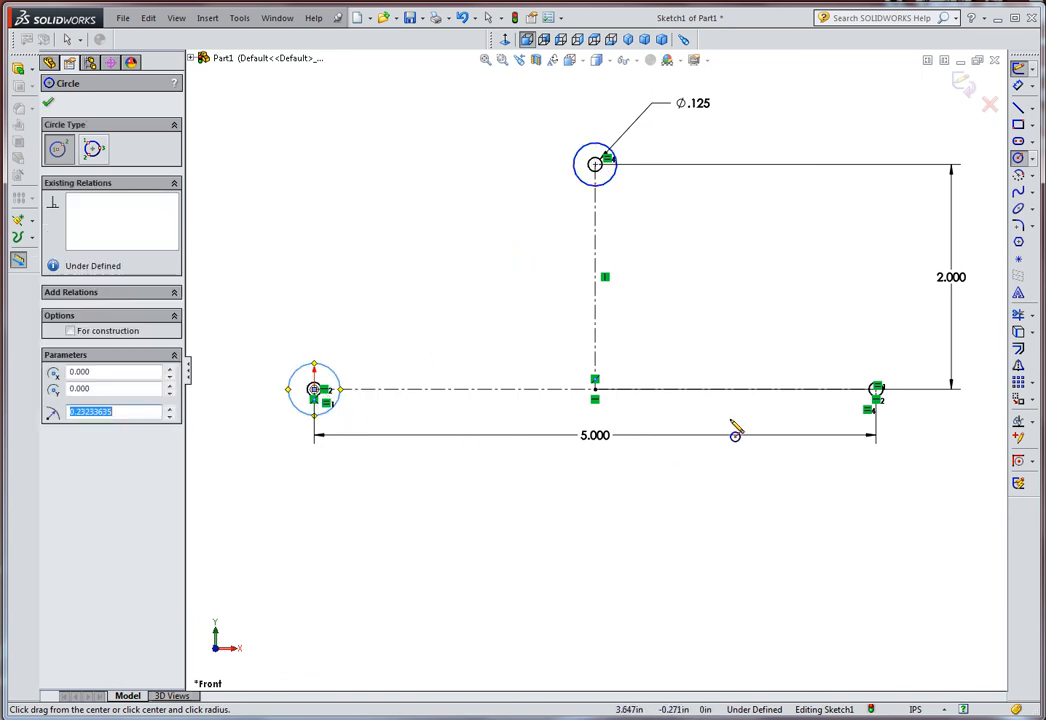
{"action": "left_click_drag", "start_coordinate": [876, 388], "coordinate": [892, 421]}
{"action": "key", "text": "Escape"}
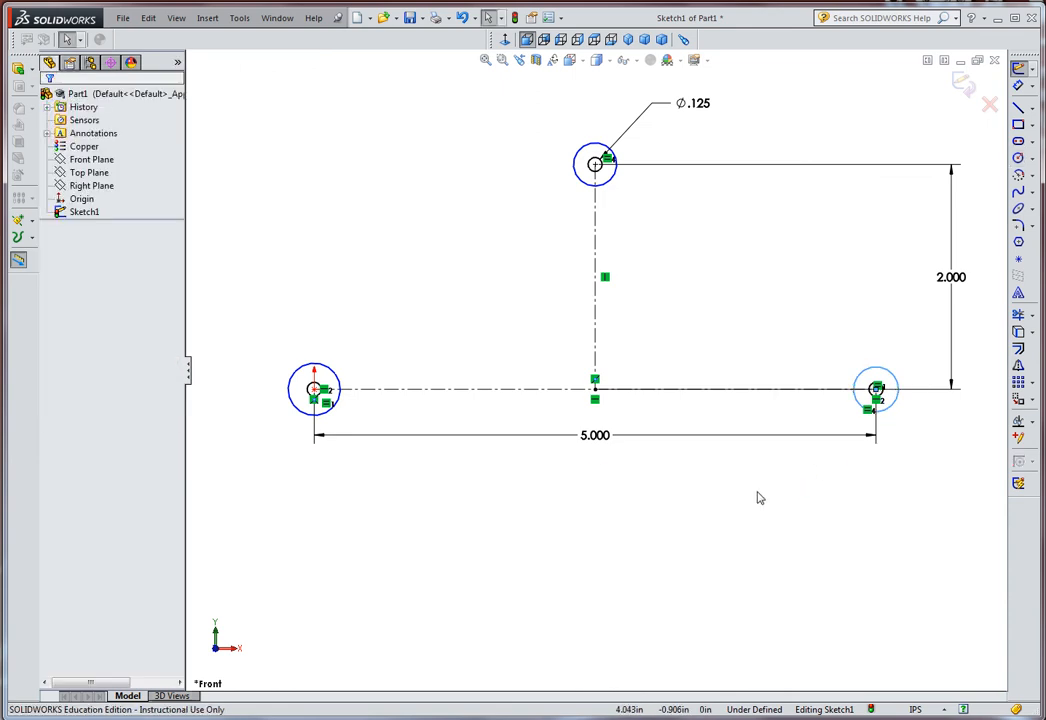
Step: Add an Equal relation between the three outer circles
{"action": "left_click", "coordinate": [339, 386], "text": "ctrl"}
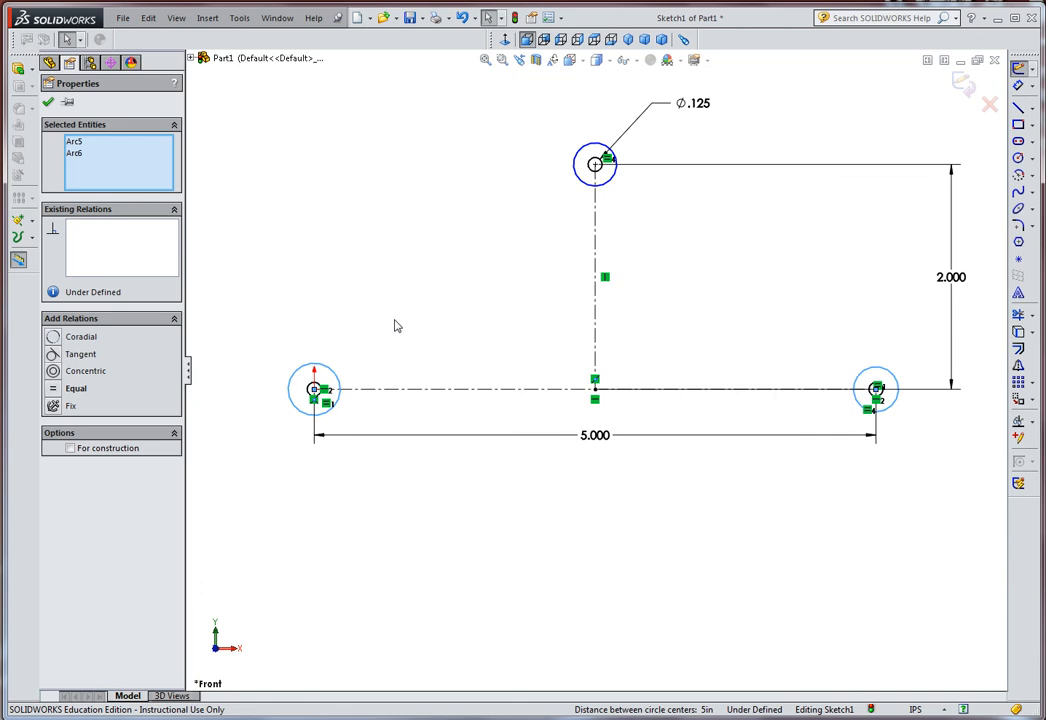
{"action": "left_click", "coordinate": [582, 185], "text": "ctrl"}
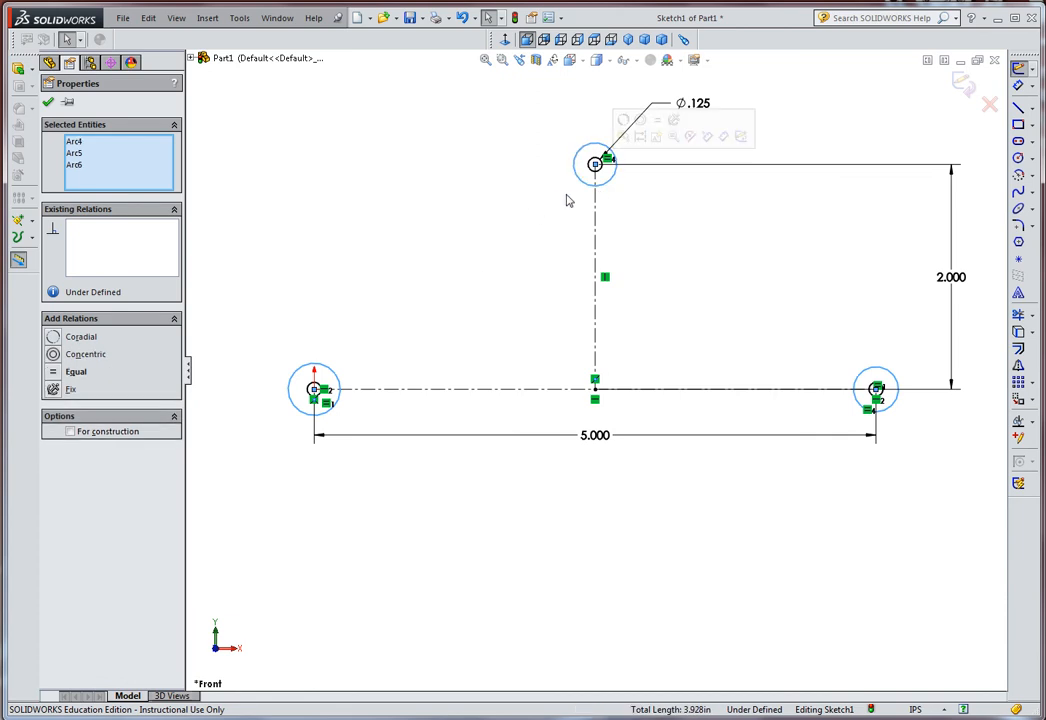
{"action": "left_click", "coordinate": [673, 138]}
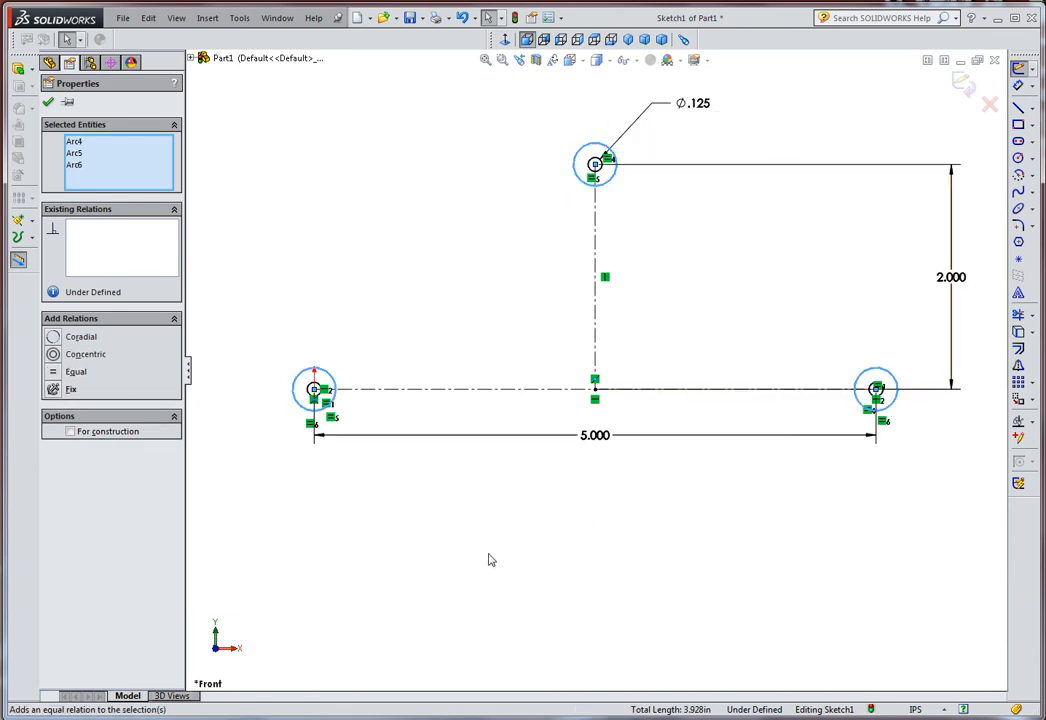